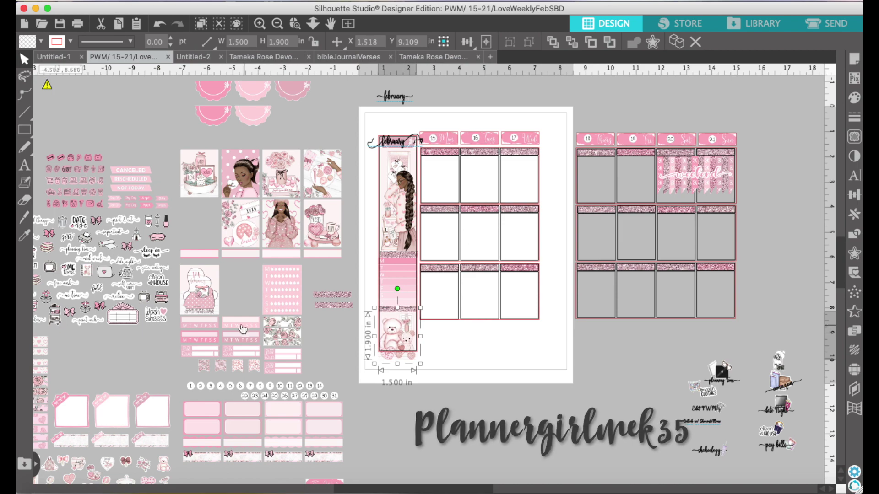
Bring the shakeology sticker and a light pink weekday habit tracker beside the page, near the sidebar.
left_click_drag(712, 448, 336, 333)
left_click(331, 277)
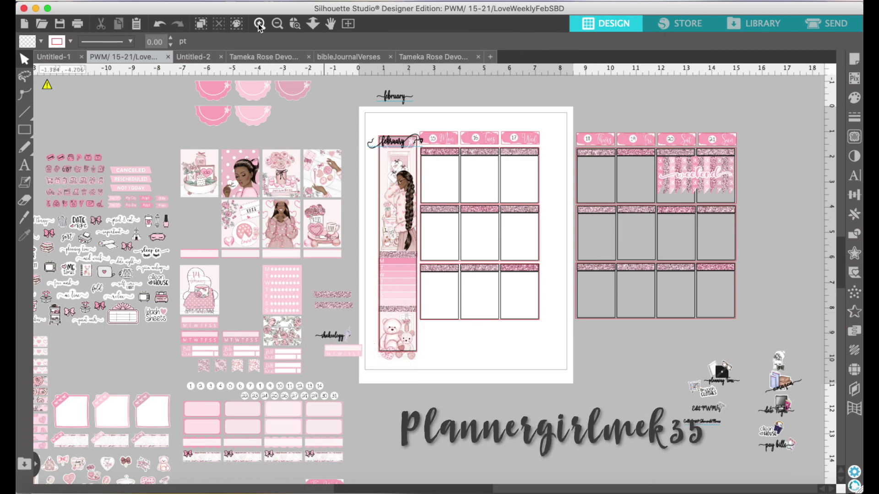
Shorten the teddy bear picture so it ends at the bottom of the sidebar outline.
left_click(260, 24)
left_click(260, 24)
scroll(361, 250, "down", 2)
left_click(362, 248)
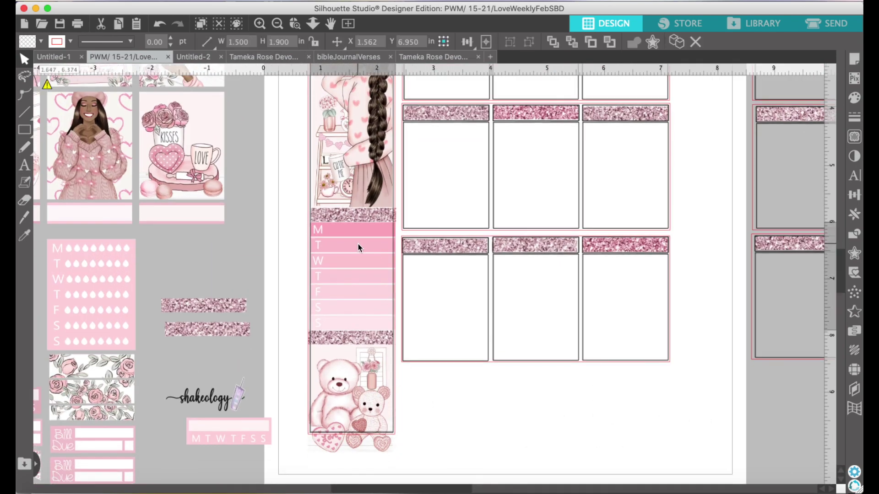
left_click(356, 400)
left_click_drag(351, 457, 352, 437)
Fit the sidebar's glitter strips, weekday list and braided-woman picture within the width of the outline.
left_click(330, 339)
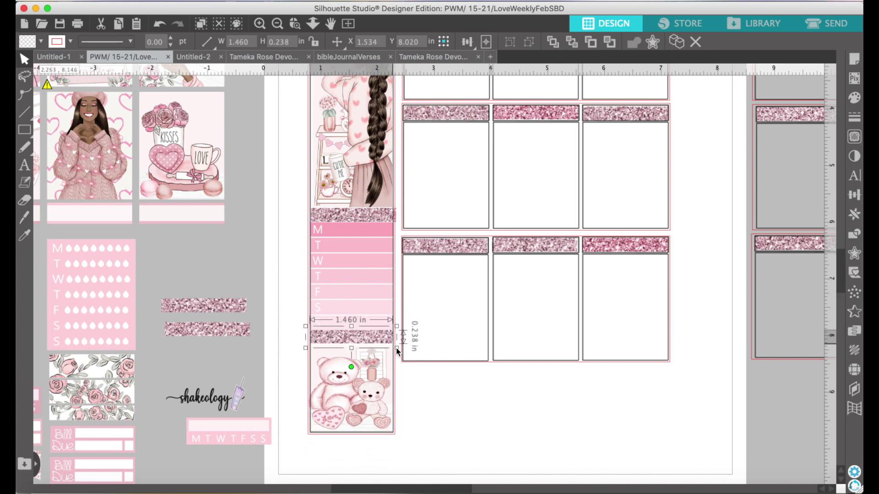
left_click(362, 298)
left_click(390, 216)
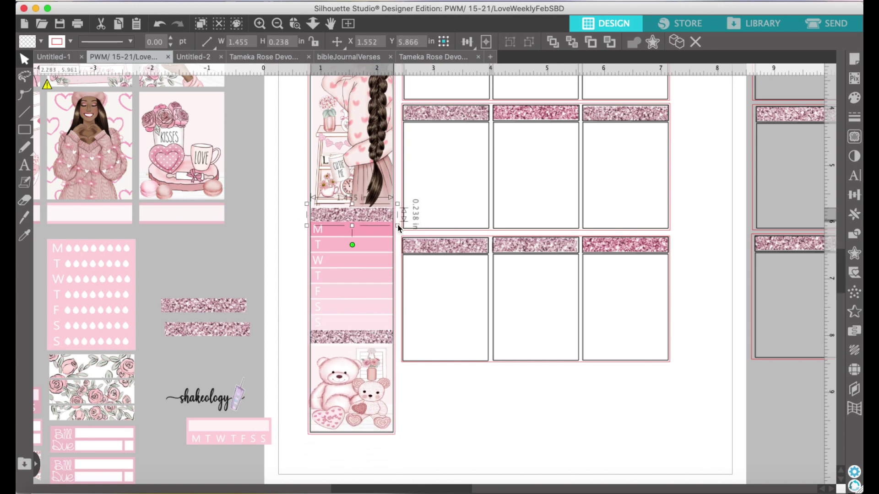
left_click(344, 204)
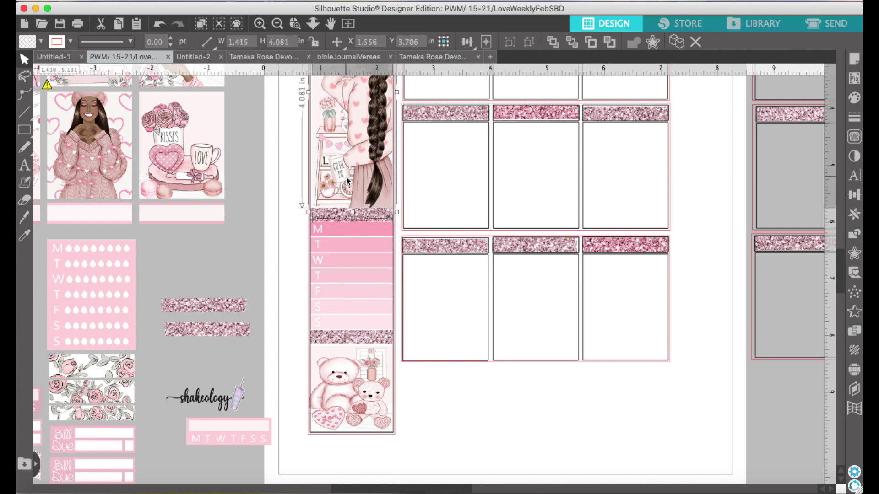
Duplicate the february lettering on the sidebar header and place one copy above the page.
scroll(362, 295, "up", 1)
scroll(362, 296, "up", 10)
left_click(397, 327)
scroll(396, 327, "down", 1)
left_click(334, 341)
right_click(343, 337)
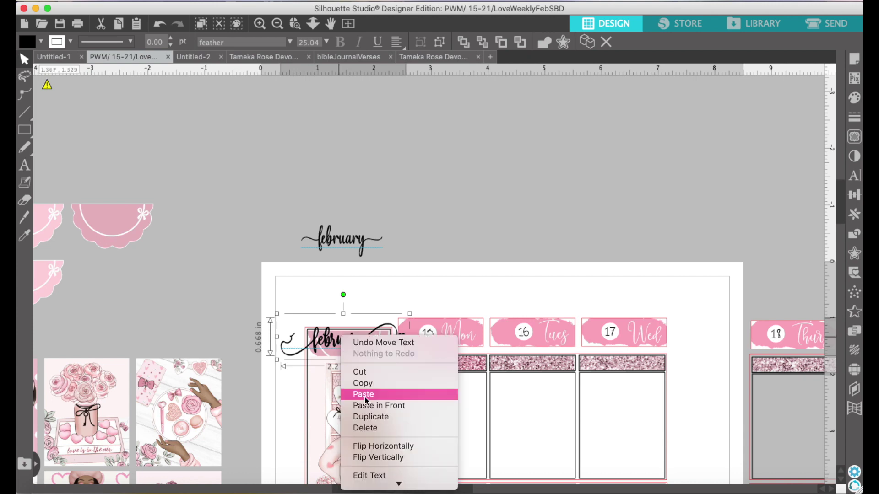
left_click(366, 416)
left_click_drag(340, 341, 463, 214)
Shrink the header's february lettering to about 1.37 in wide and centre it on the pink header.
left_click(352, 341)
left_click_drag(421, 363, 350, 361)
key("Down")
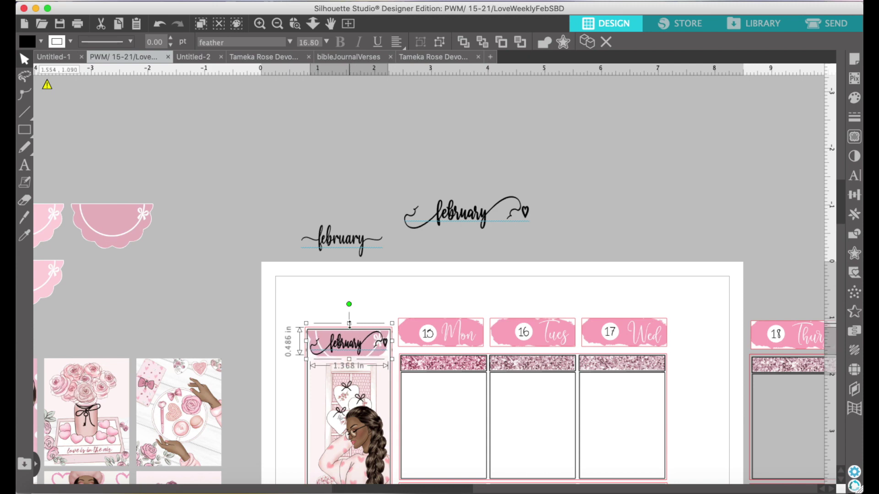
left_click(259, 24)
left_click(260, 24)
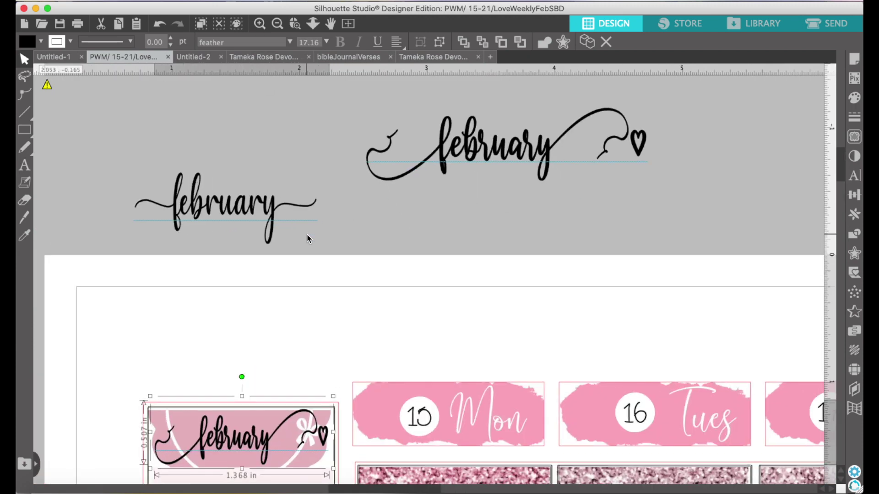
scroll(307, 235, "down", 5)
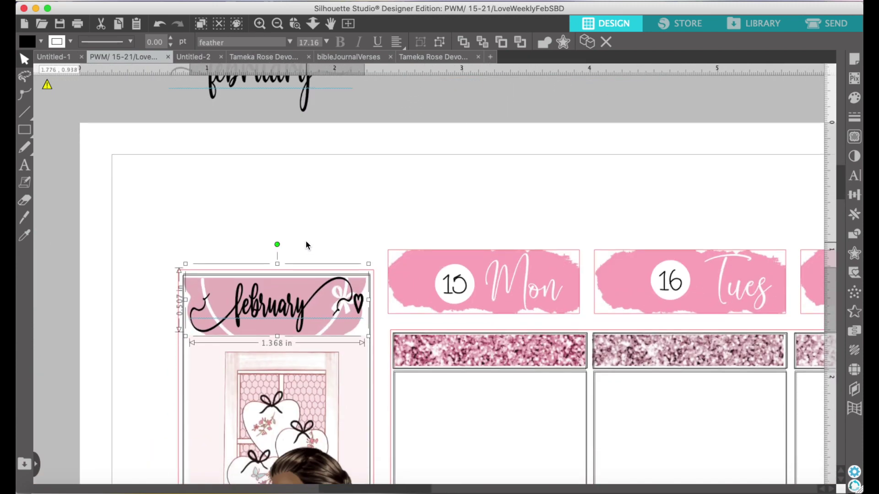
left_click(314, 176)
Move the braided-woman picture up against the february header and widen it to about 1.43 in.
scroll(266, 191, "down", 4)
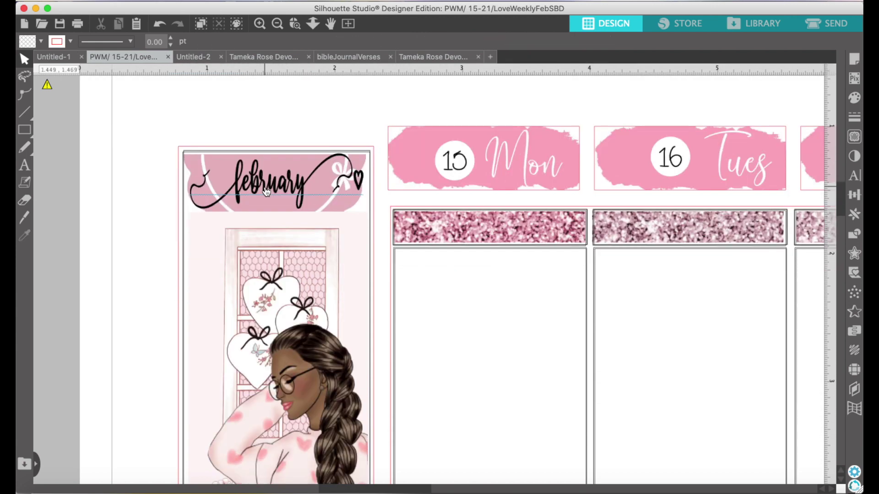
left_click_drag(266, 191, 264, 179)
left_click_drag(371, 401, 373, 402)
left_click_drag(182, 401, 181, 401)
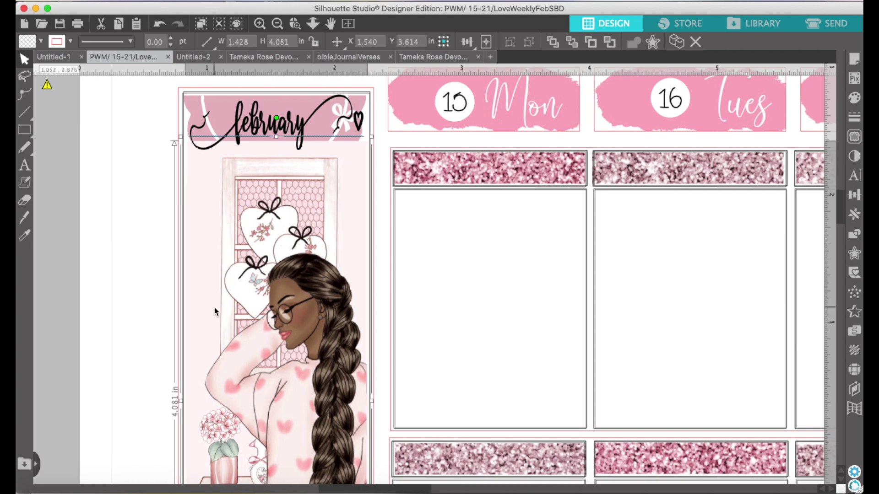
Move the upper glitter strip up against the braided-woman picture and the weekday list up against the strip.
scroll(238, 322, "down", 1)
scroll(240, 325, "down", 8)
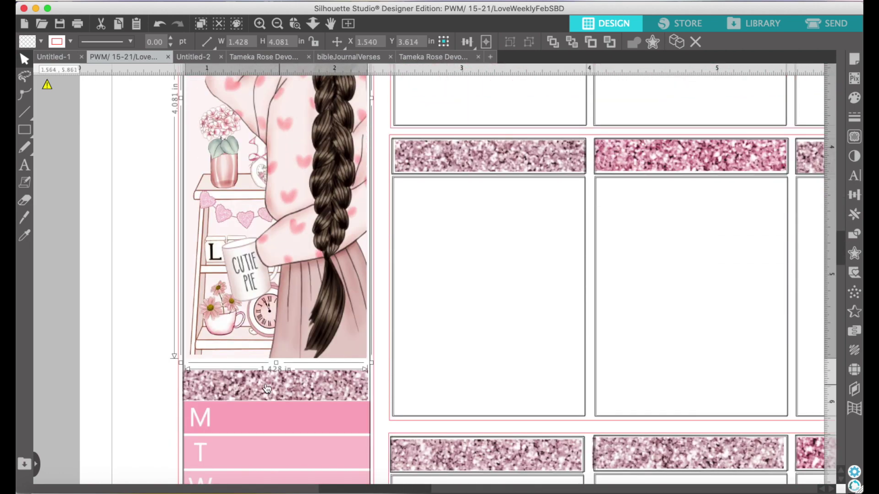
scroll(265, 386, "down", 1)
left_click_drag(266, 376, 264, 364)
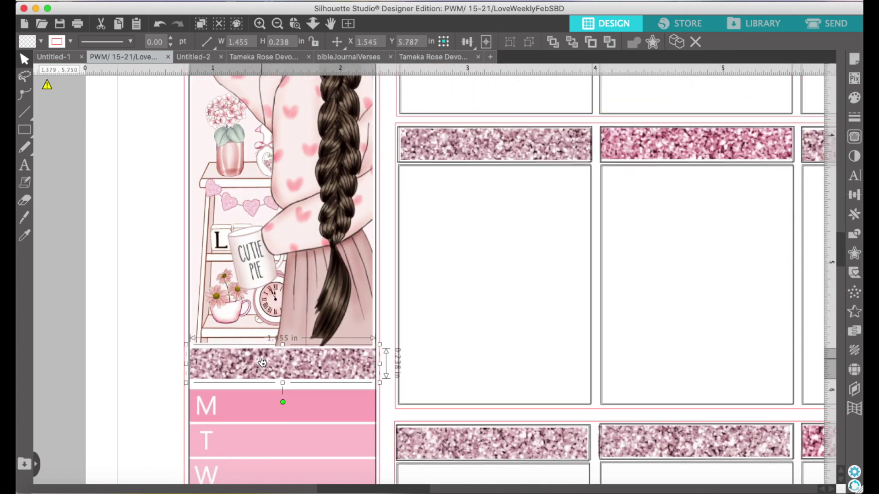
left_click(224, 408)
left_click_drag(224, 407, 225, 394)
scroll(274, 418, "down", 2)
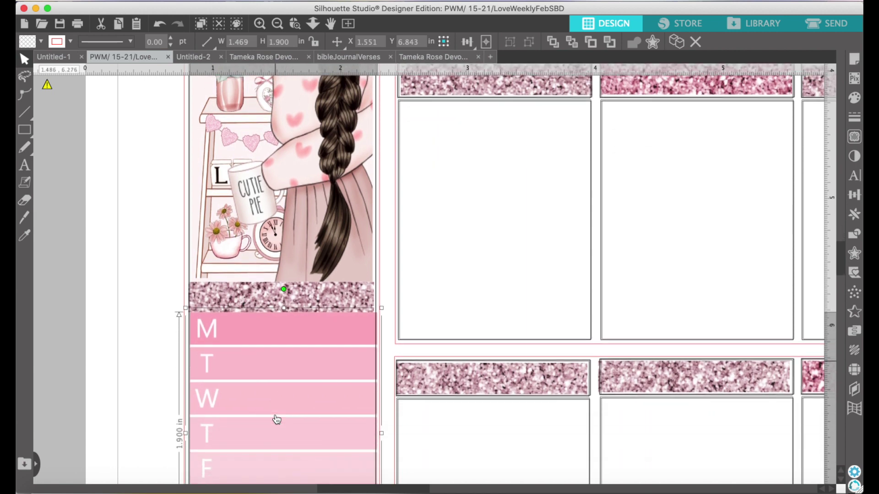
Centre the braided-woman picture in the sidebar and narrow the weekday list to about 1.455 in.
left_click(241, 296)
left_click(244, 252)
scroll(273, 354, "down", 1)
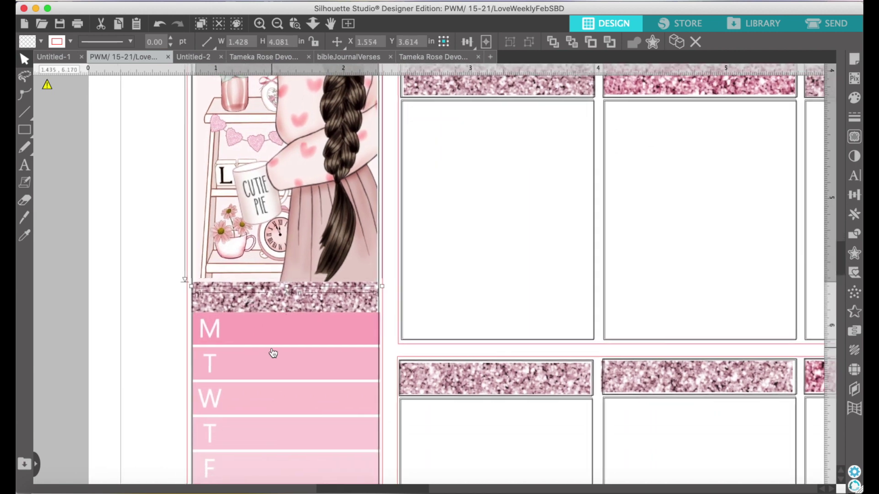
left_click(303, 377)
scroll(301, 378, "down", 1)
scroll(348, 389, "down", 1)
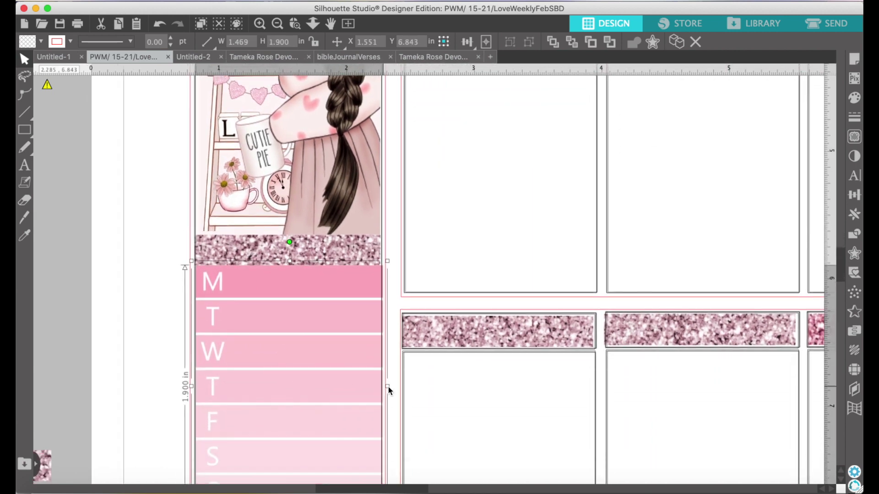
scroll(298, 402, "down", 2)
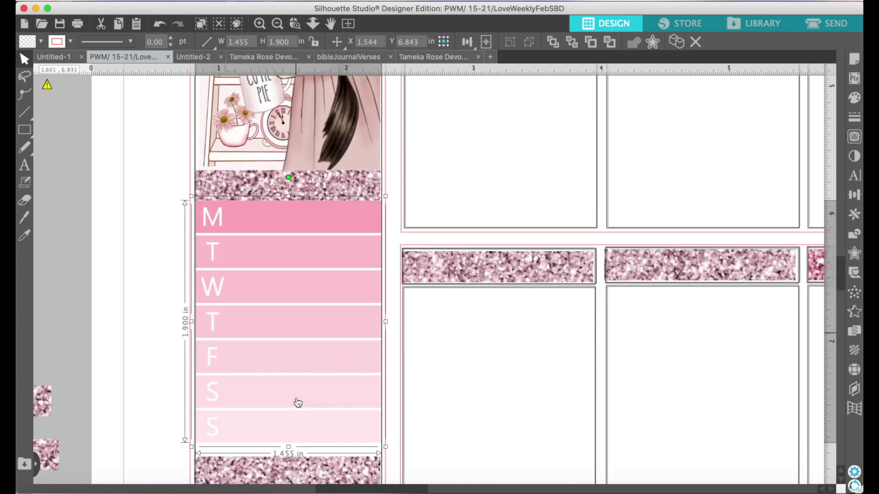
Move the lower glitter strip and the teddy bear picture up to close the gaps below the weekday list.
scroll(298, 403, "down", 2)
left_click(256, 397)
left_click_drag(248, 442, 248, 424)
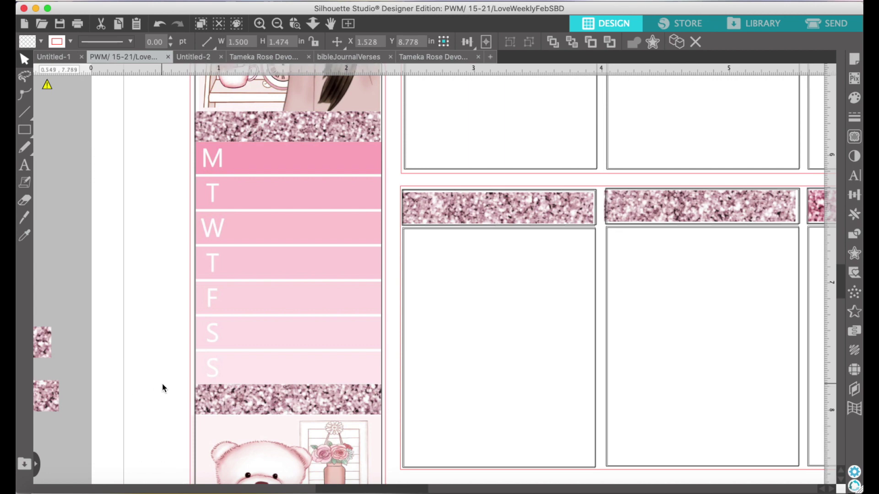
Place the light pink habit tracker over the bottom of the teddy bear picture and bring it to the front.
scroll(163, 388, "down", 10)
left_click(60, 327)
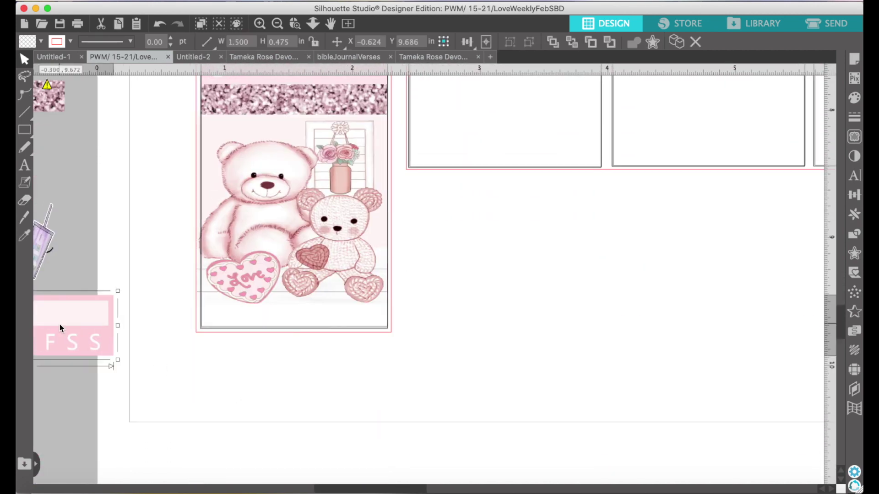
left_click_drag(60, 328, 312, 300)
right_click(313, 321)
left_click(330, 436)
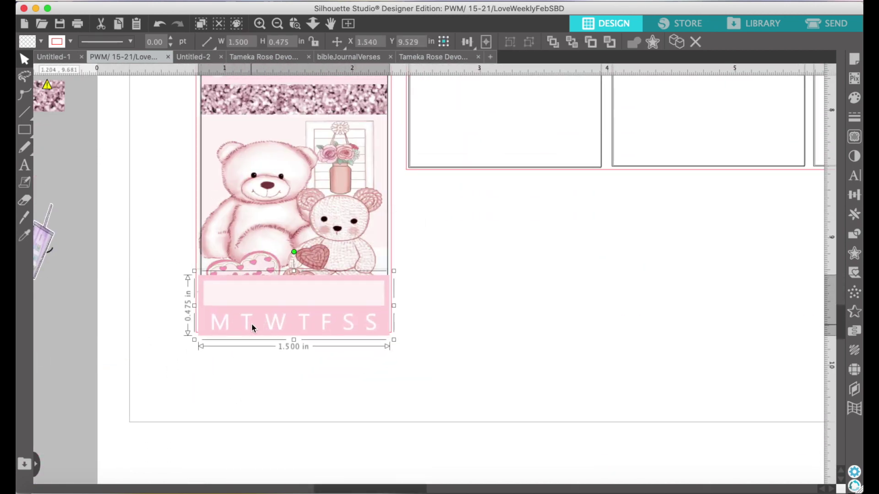
Resize the habit tracker to about 1.445 by 0.424 in so it fits the sidebar's bottom end.
left_click_drag(251, 324, 252, 314)
left_click_drag(395, 297, 391, 297)
left_click_drag(195, 297, 198, 300)
left_click_drag(295, 263, 296, 270)
Shrink the teddy bear picture to fit above the habit tracker, and widen the tracker to about 1.454 in.
left_click(328, 236)
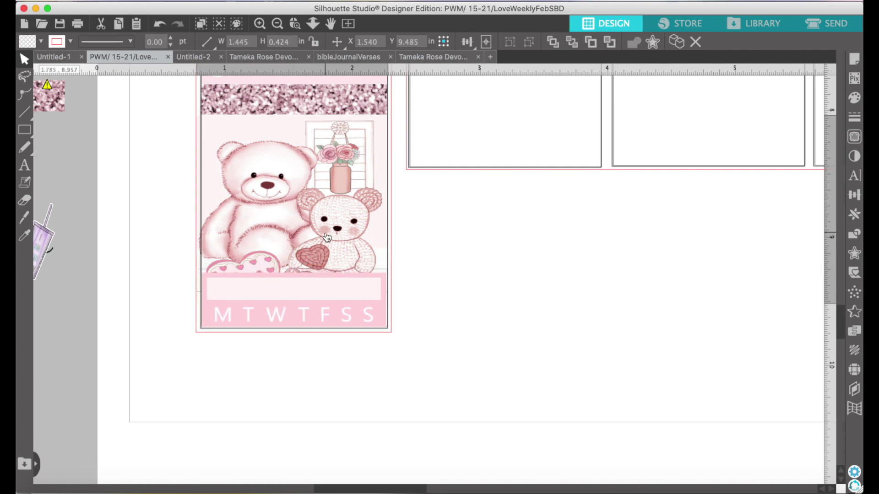
left_click_drag(293, 308, 294, 289)
left_click_drag(192, 201, 196, 201)
left_click(313, 307)
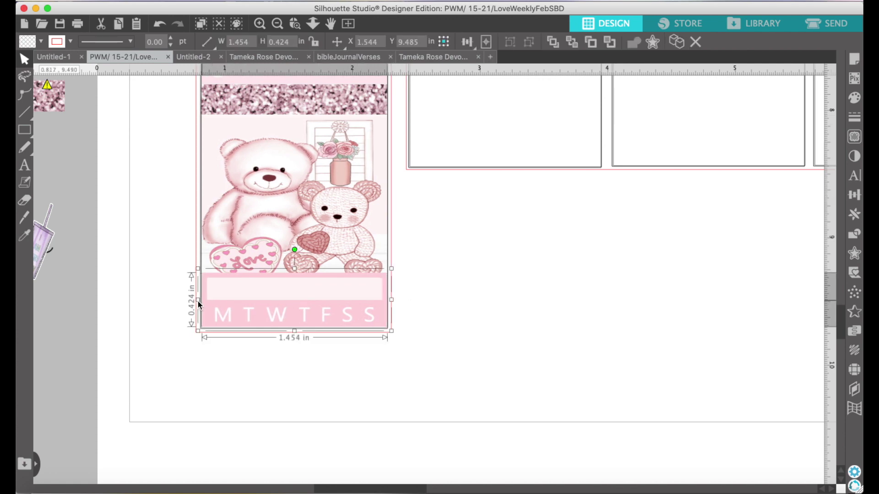
left_click_drag(295, 269, 295, 271)
left_click(250, 386)
Bring the shakeology sticker to the front and place it across the sidebar's habit tracker.
left_click_drag(51, 232, 283, 250)
right_click(283, 250)
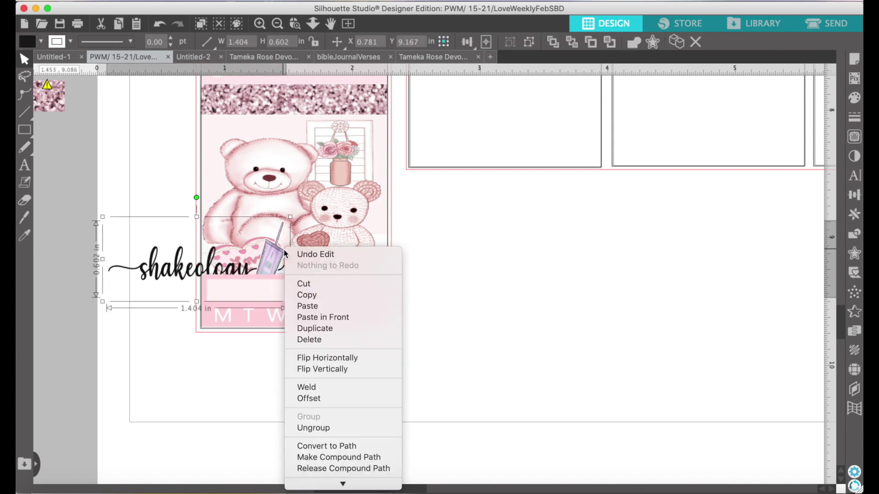
left_click(339, 449)
left_click_drag(143, 267, 238, 285)
left_click(245, 361)
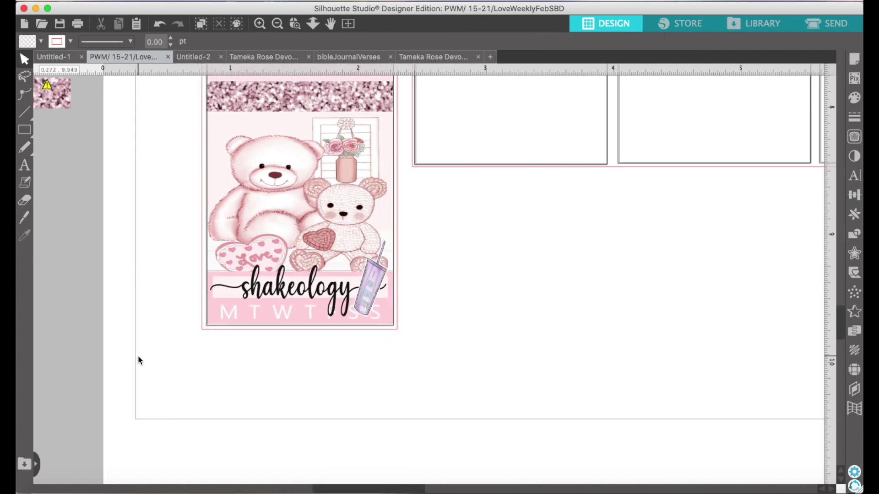
Place the rose vase picture in Monday's top box, the kisses mug in Tuesday's middle box and the XOXO picture in Wednesday's bottom box.
left_click(277, 24)
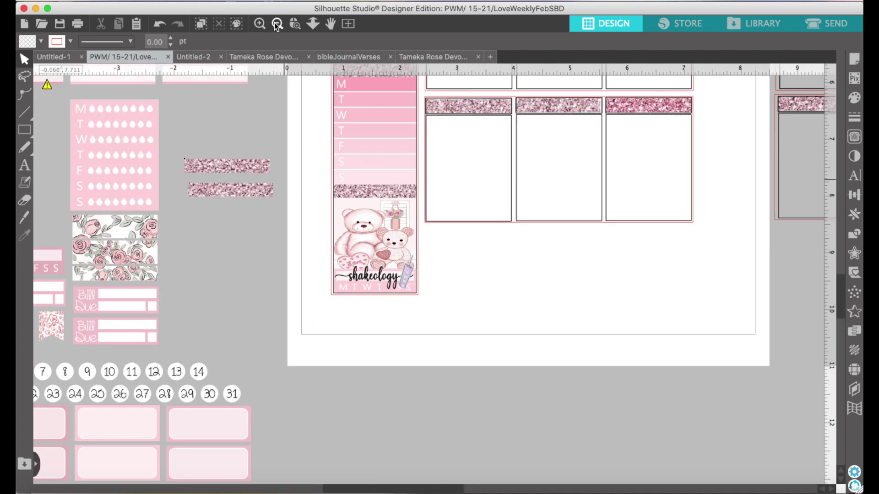
left_click(276, 24)
scroll(524, 293, "up", 5)
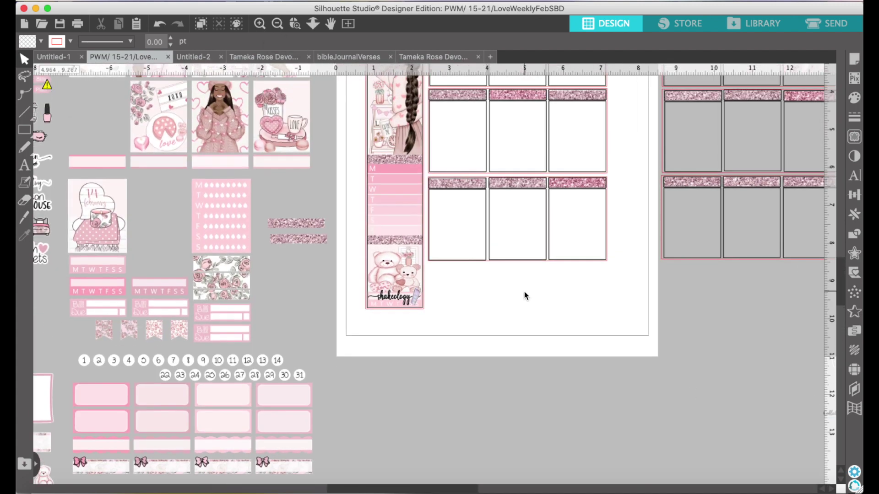
scroll(525, 293, "up", 2)
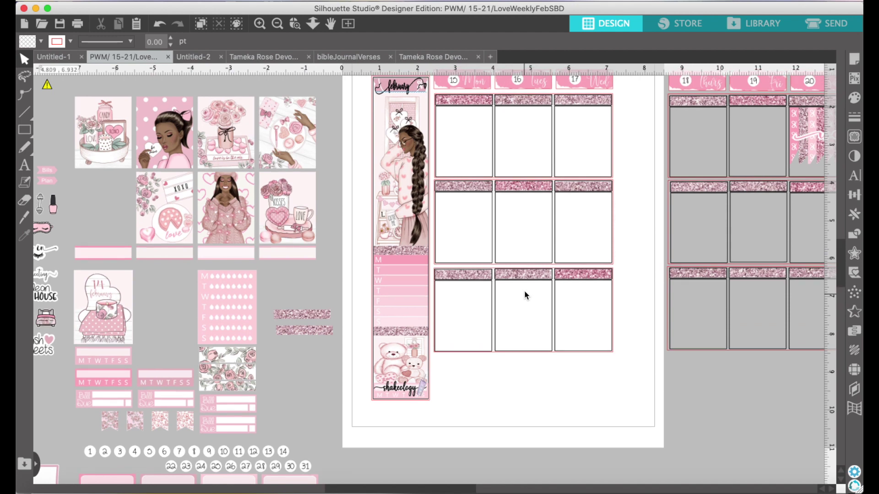
scroll(524, 290, "up", 1)
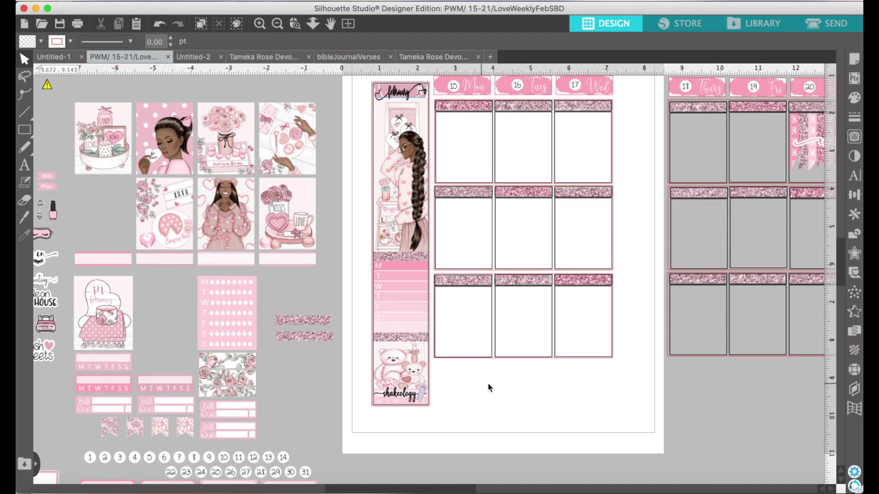
left_click_drag(226, 140, 463, 145)
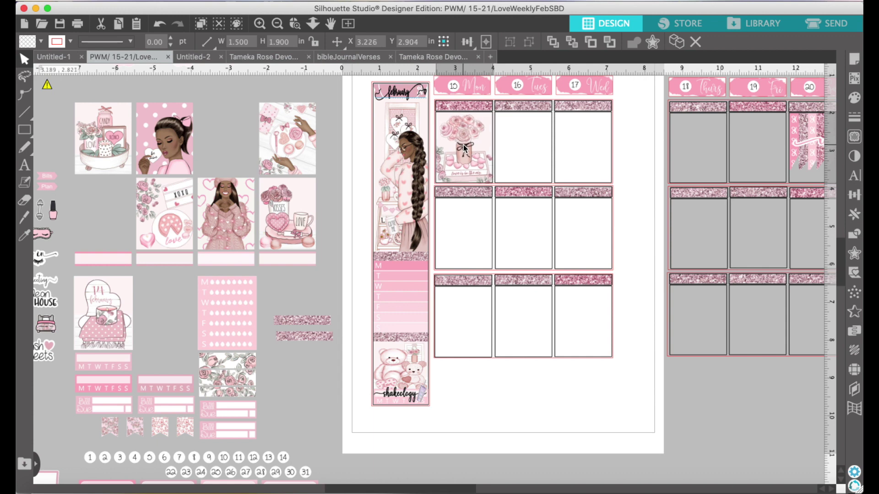
left_click_drag(274, 215, 509, 234)
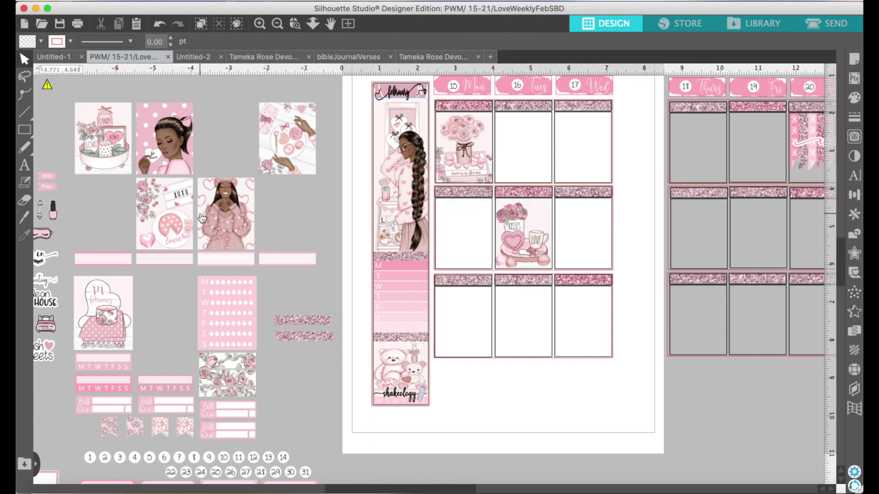
left_click_drag(165, 216, 576, 323)
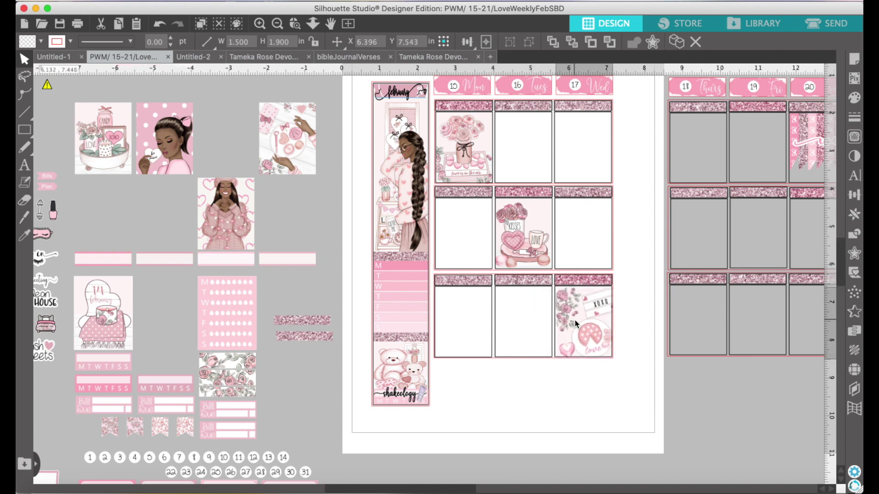
Place the picture of hands with treats in Thursday's top box.
scroll(240, 308, "right", 4)
left_click(225, 147)
left_click_drag(224, 148, 635, 159)
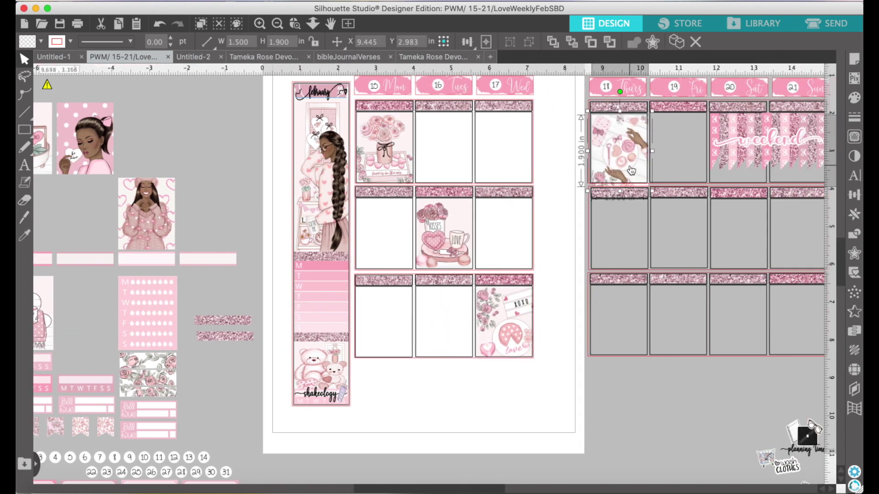
scroll(650, 422, "right", 2)
Move the hands picture to Saturday's bottom box and the XOXO picture to Sunday's bottom box.
double_click(584, 142)
left_click(584, 142)
left_click_drag(583, 142, 704, 313)
left_click_drag(473, 301, 754, 305)
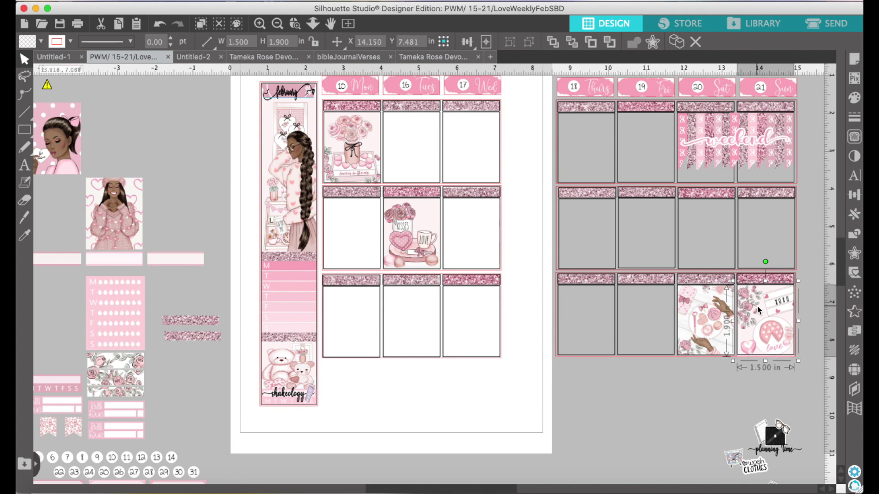
left_click(735, 401)
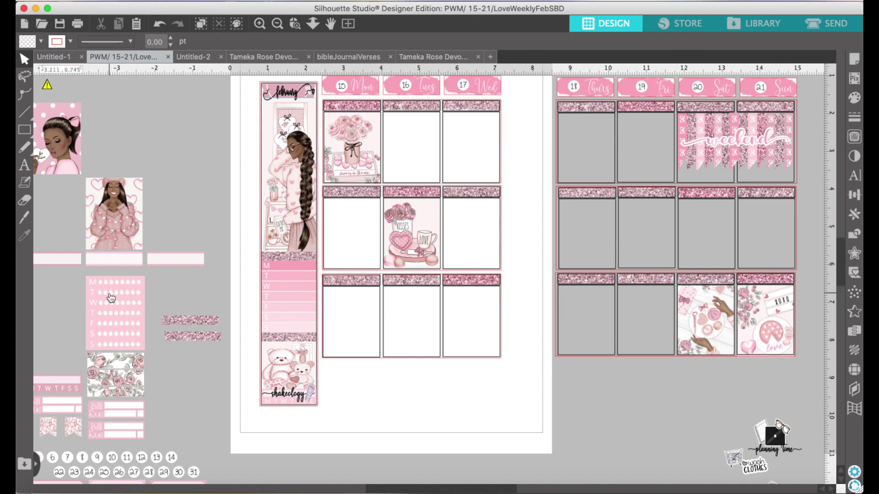
Place the picture of the smiling woman in the pink sweater in Thursday's top box.
scroll(111, 298, "left", 3)
left_click_drag(153, 218, 626, 152)
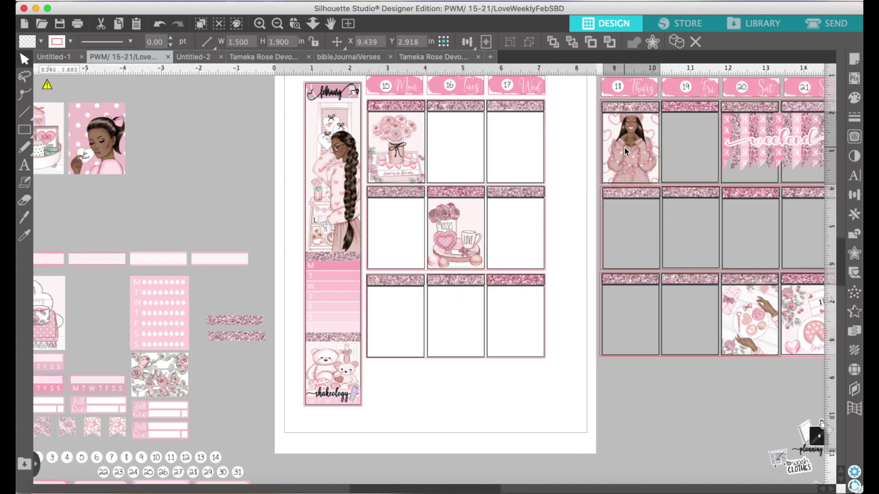
Move the 14 February picture clear of the tracker and pull one white rose strip up into the empty space above the header strips.
scroll(90, 190, "left", 3)
left_click_drag(77, 311, 114, 311)
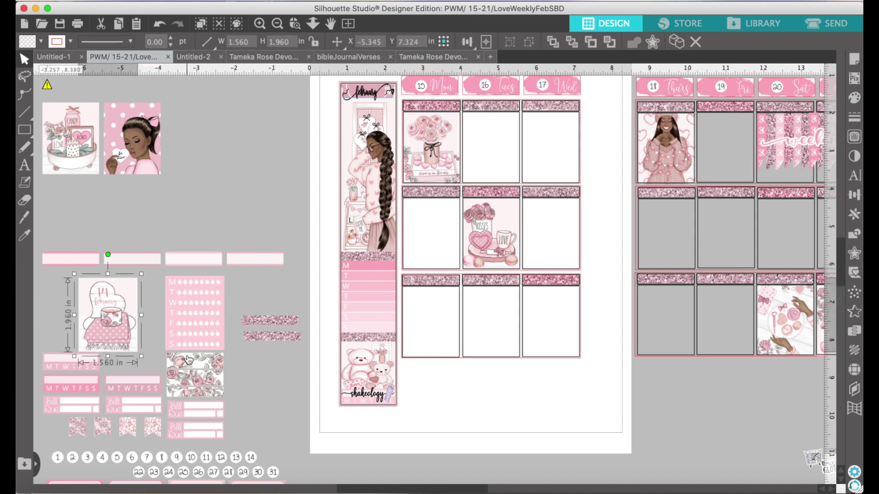
left_click_drag(188, 360, 201, 221)
left_click(201, 226)
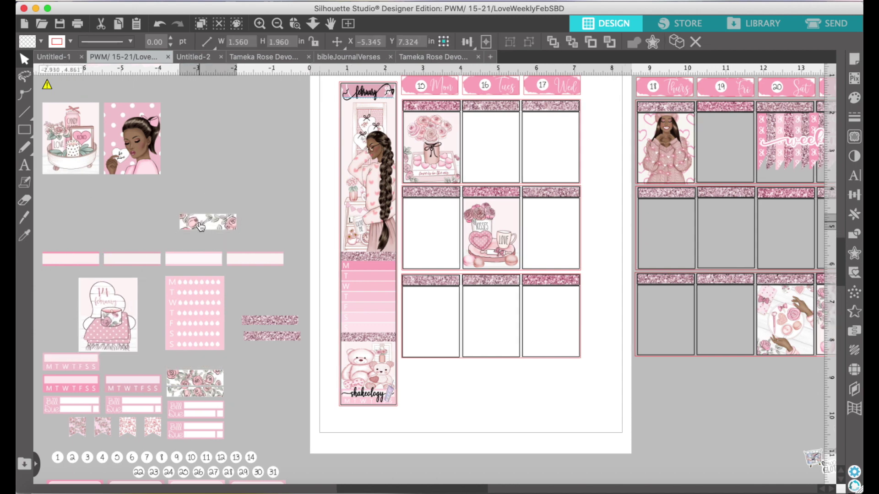
left_click(277, 42)
type("1.960")
key("Return")
left_click(160, 24)
left_click(244, 193)
scroll(224, 326, "left", 1)
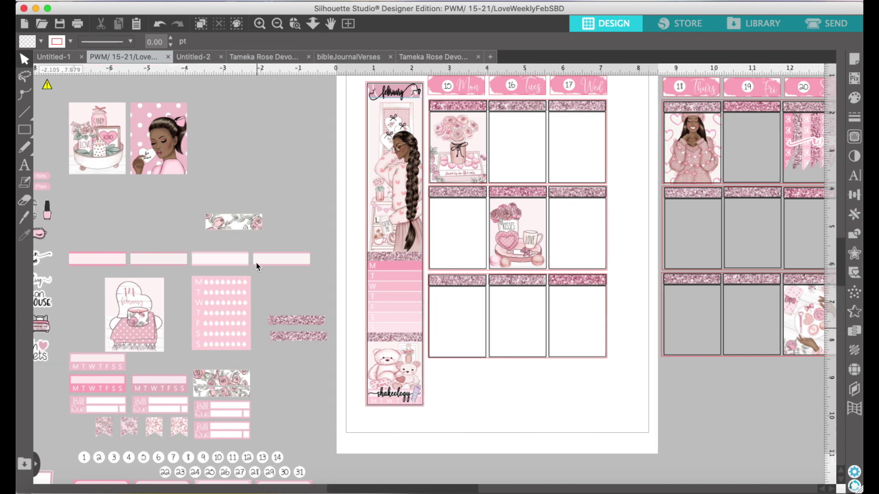
Place the candy jar picture in Monday's bottom box, the smiling woman in Friday's middle box and the rose vase in Wednesday's top box.
scroll(203, 243, "down", 1)
left_click_drag(73, 128, 432, 315)
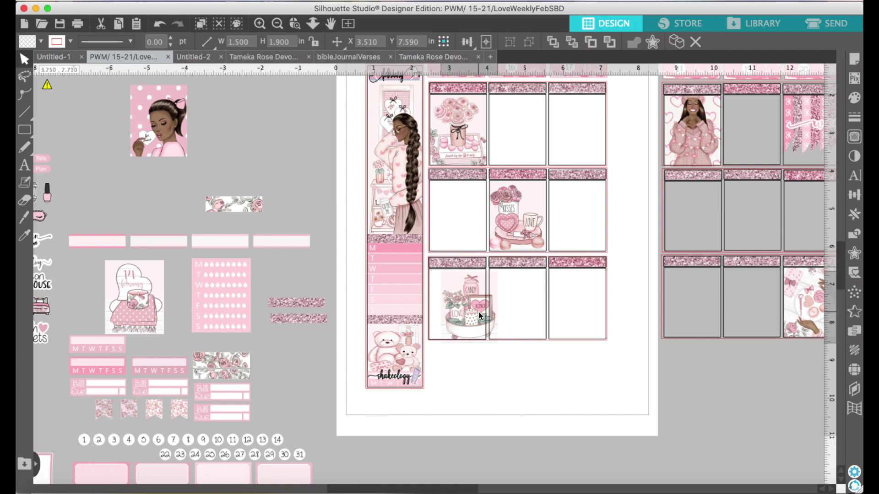
left_click_drag(694, 133, 752, 215)
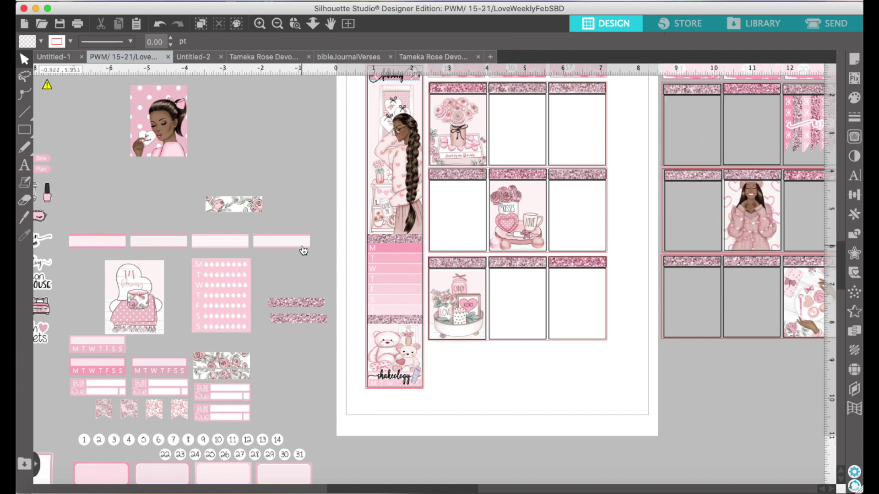
left_click_drag(458, 130, 578, 129)
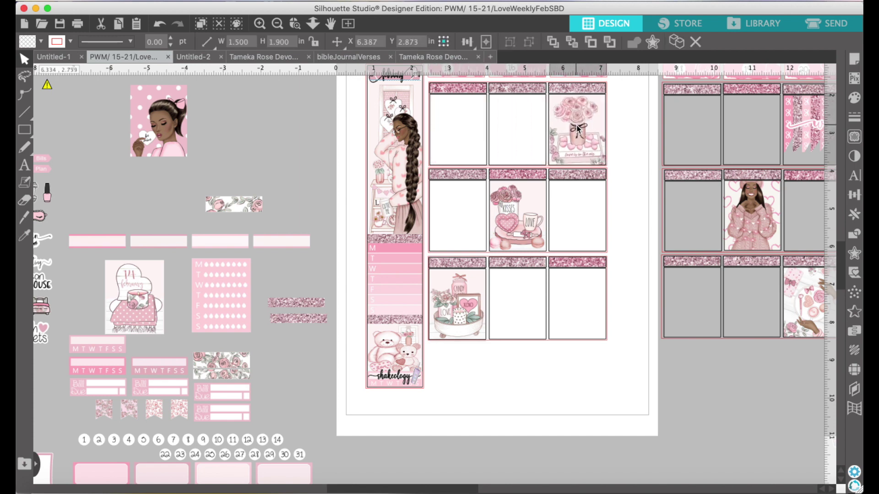
left_click(536, 158)
scroll(210, 180, "up", 2)
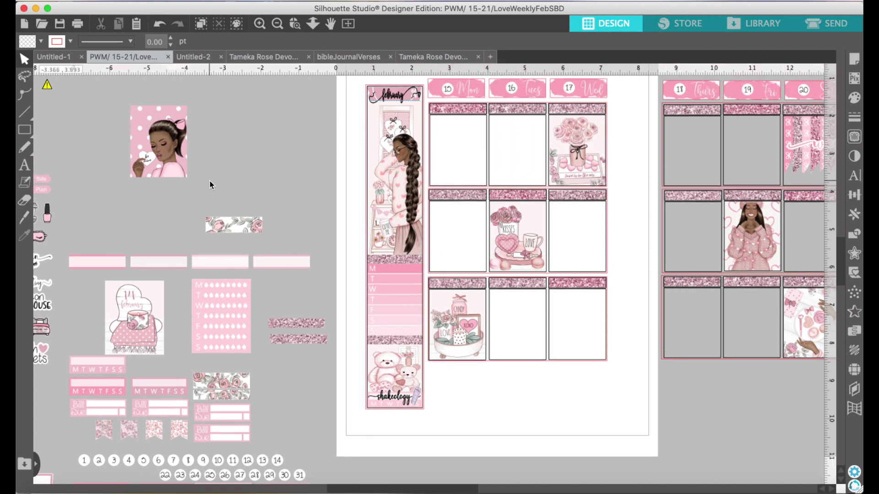
Set the 14 February picture beside the polka-dot woman and add a copy of the third doily to the lower doily row.
left_click_drag(134, 318, 225, 147)
left_click(277, 24)
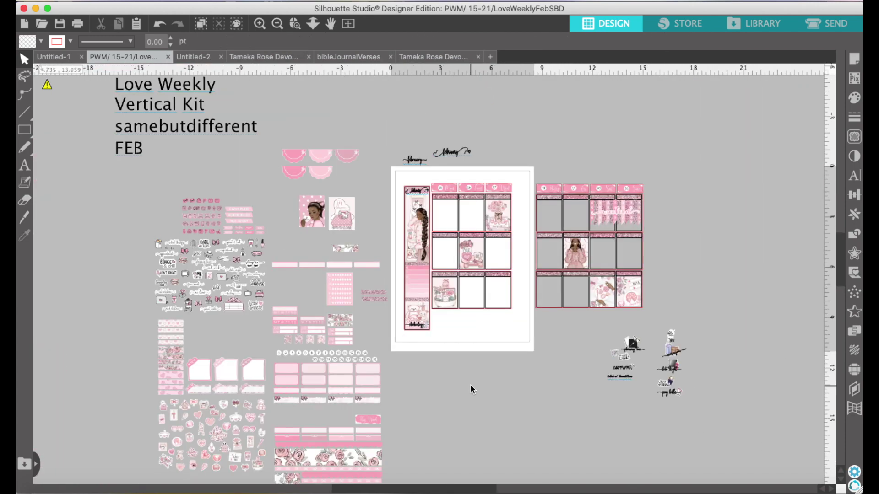
right_click(345, 151)
left_click(370, 230)
left_click_drag(347, 170, 342, 178)
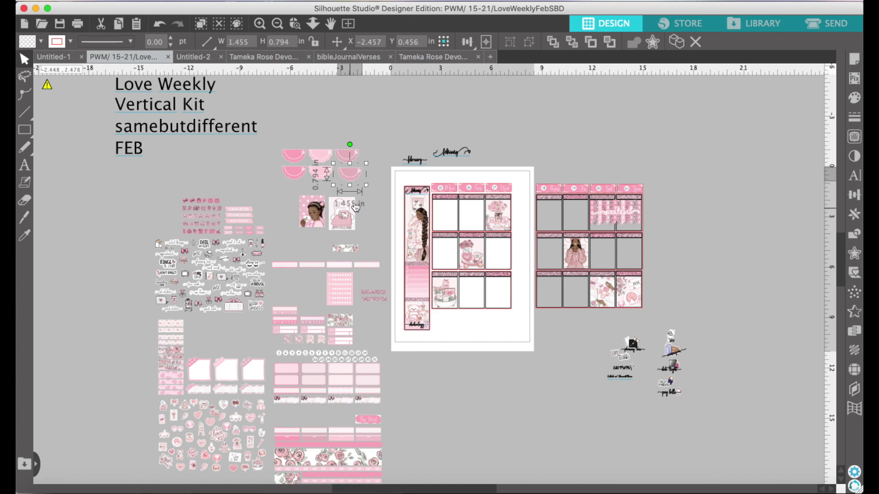
Flip the three doilies of the lower row vertically.
right_click(356, 176)
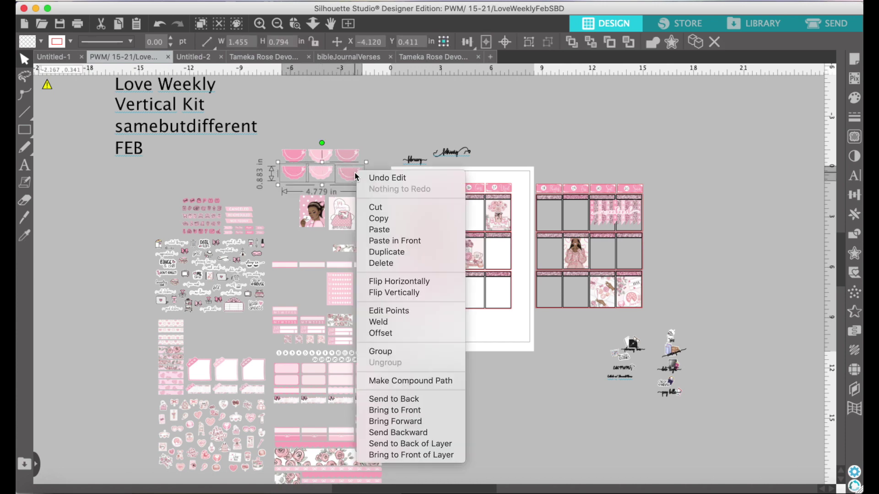
left_click(260, 2)
left_click(406, 23)
left_click(366, 178)
Place the dark pink scalloped doily in Monday's top box and a flipped light pink one in Tuesday's bottom box.
left_click_drag(294, 157, 446, 205)
left_click_drag(320, 175, 499, 261)
left_click(392, 200)
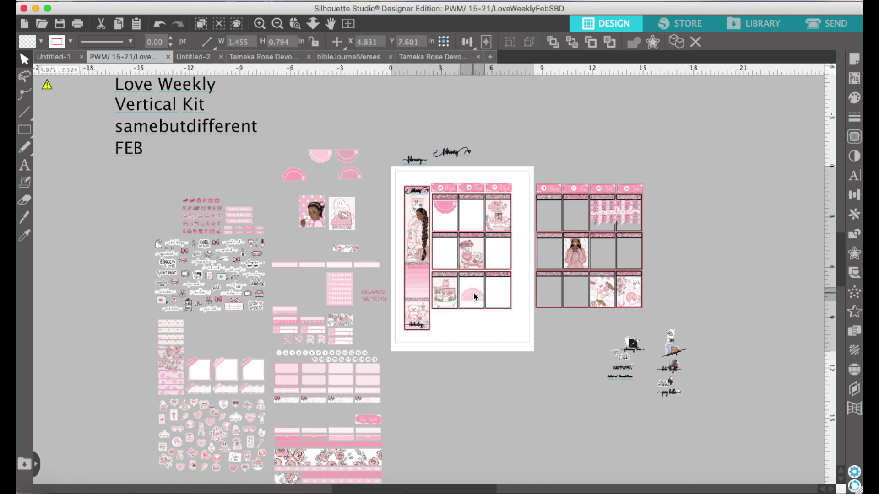
Rearrange the first page with the rose vase in Monday's top box, doily in Wednesday's top, flipped doily in Monday's bottom and candy jar in Wednesday's bottom.
mouse_move(498, 215)
left_mouse_down()
mouse_move(454, 228)
mouse_move(487, 210)
left_mouse_up()
left_click_drag(452, 227, 497, 208)
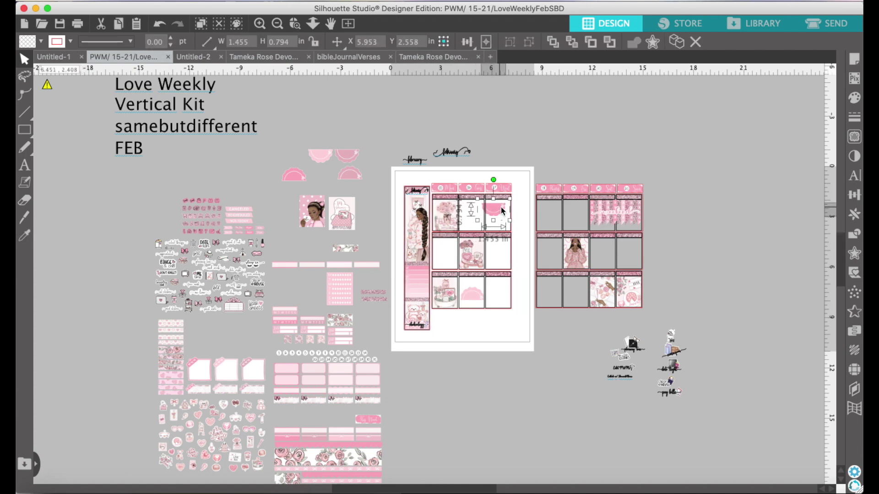
mouse_move(452, 298)
left_mouse_down()
mouse_move(497, 299)
mouse_move(448, 301)
left_mouse_up()
left_click(388, 185)
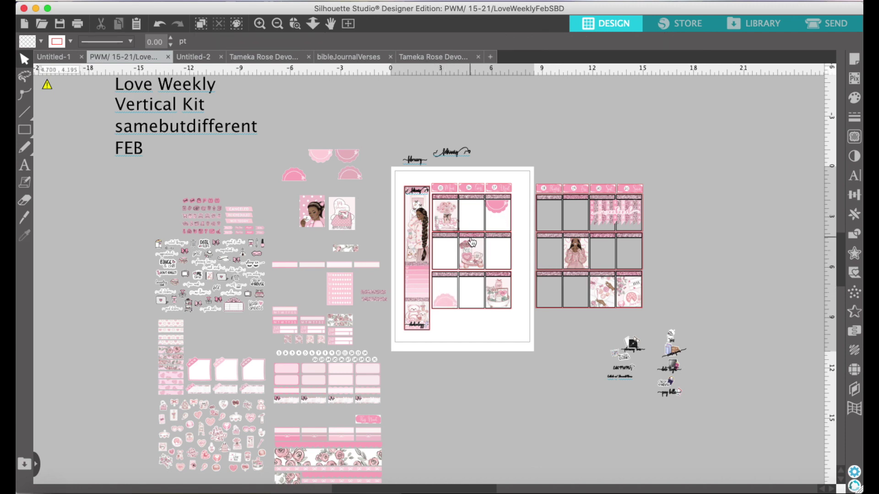
Place flipped doilies at the foot of Thursday's top and bottom boxes and an upright doily at the head of Saturday's middle box.
left_click_drag(358, 179, 530, 227)
left_click(523, 220)
left_click_drag(324, 160, 605, 249)
left_click(598, 259)
left_click_drag(298, 173, 560, 304)
left_click(525, 273)
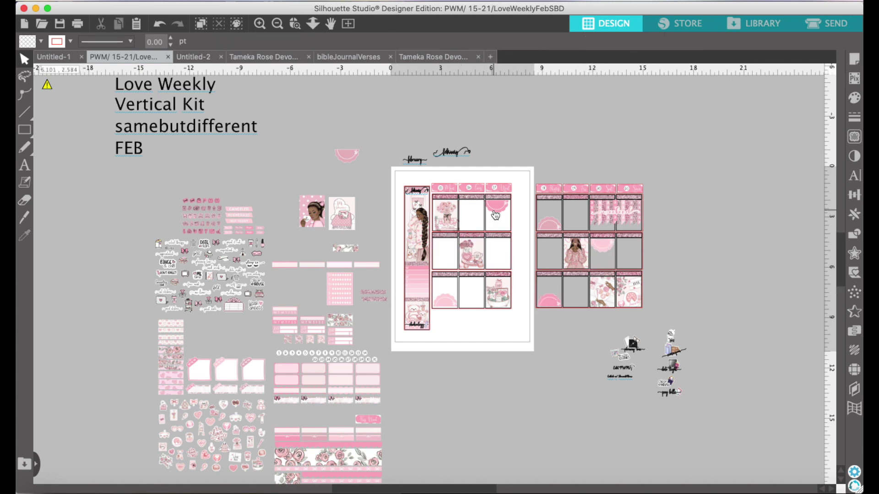
Line the foot of Tuesday's top box and Monday's middle box with white rose strips, leaving the pink rose strip off the page.
left_click_drag(177, 357, 484, 255)
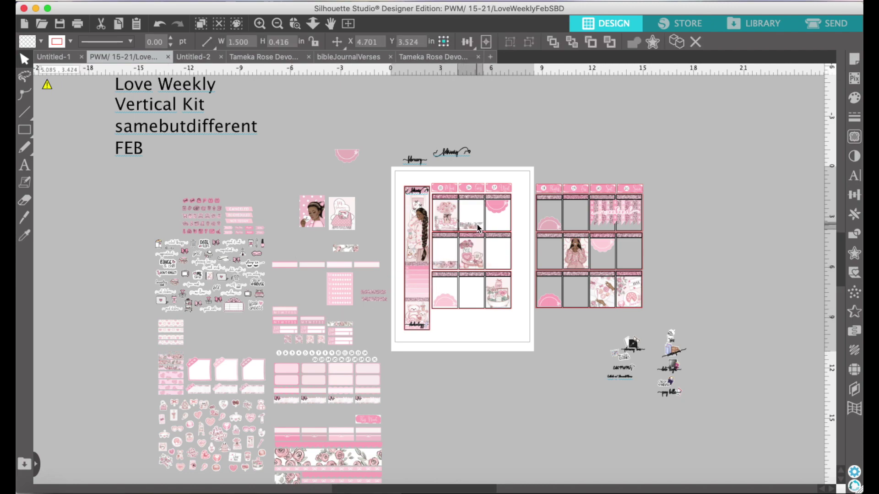
scroll(477, 228, "up", 8)
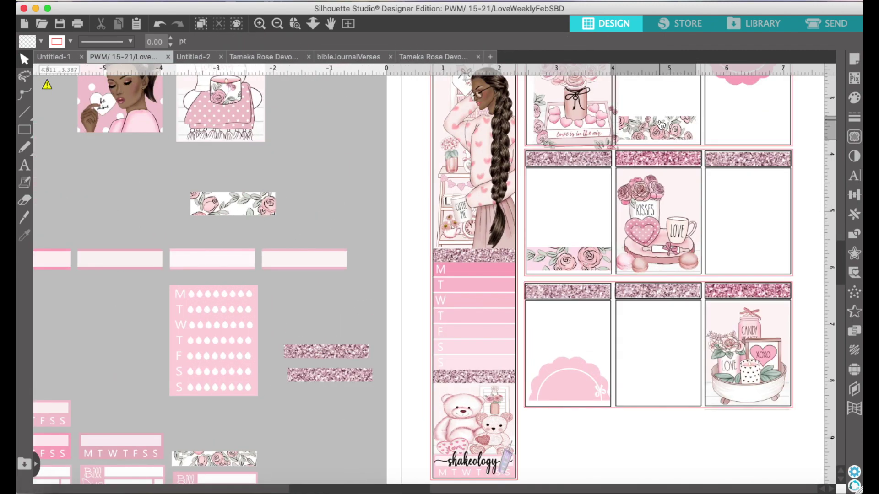
left_click_drag(661, 124, 666, 125)
left_click_drag(568, 261, 350, 226)
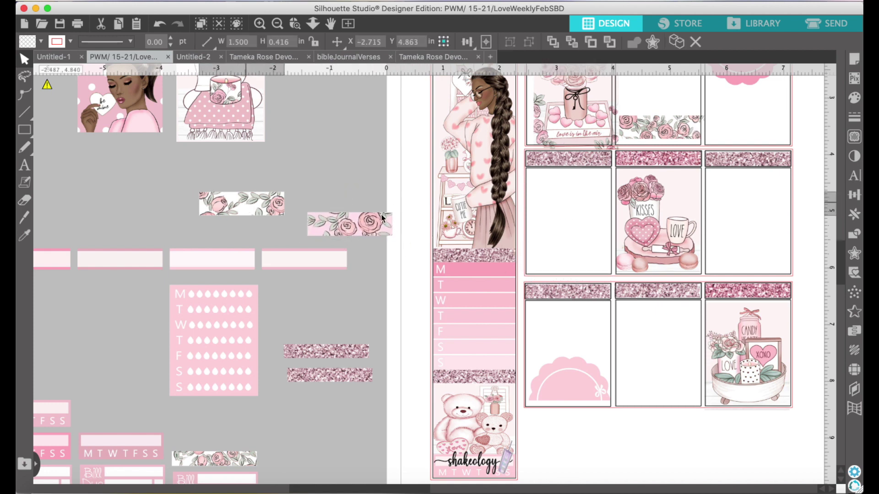
left_click_drag(237, 206, 572, 263)
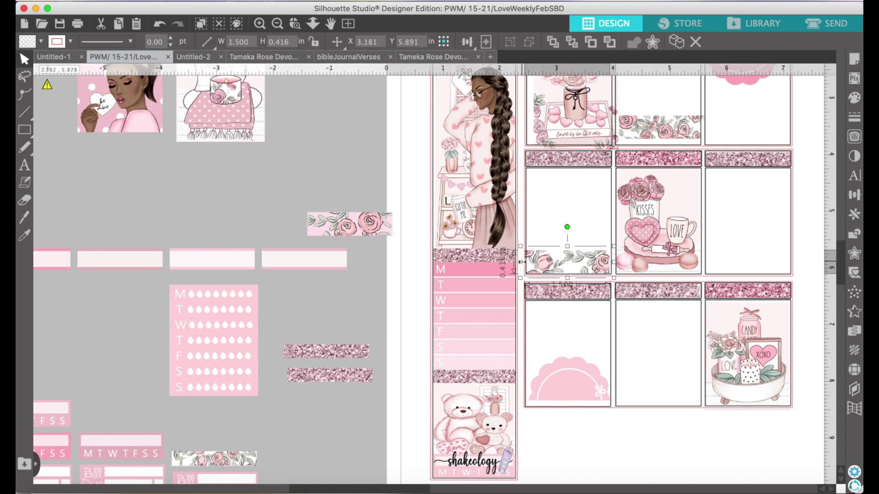
left_click(567, 218)
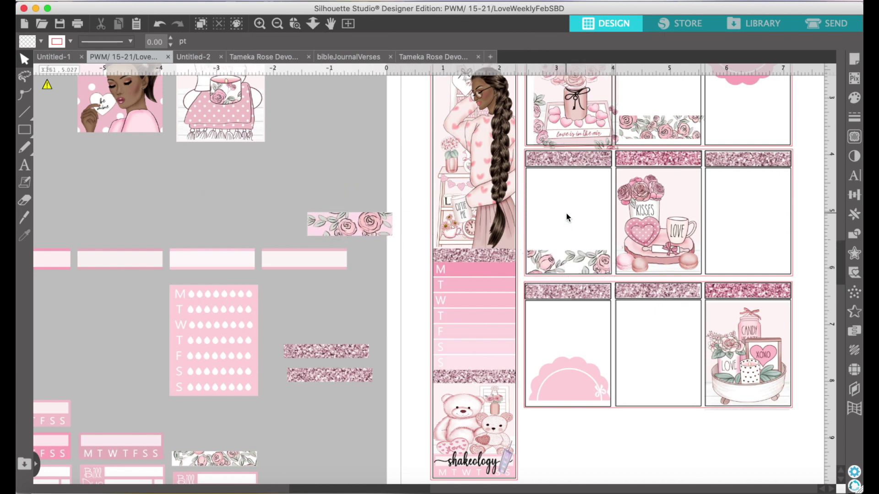
Align the rose vase picture in Monday's top box and fit Tuesday's rose strip into its box at a width of 1.490 in.
left_click_drag(645, 122, 646, 126)
scroll(580, 138, "up", 2)
left_click_drag(571, 130, 565, 125)
scroll(570, 162, "up", 5)
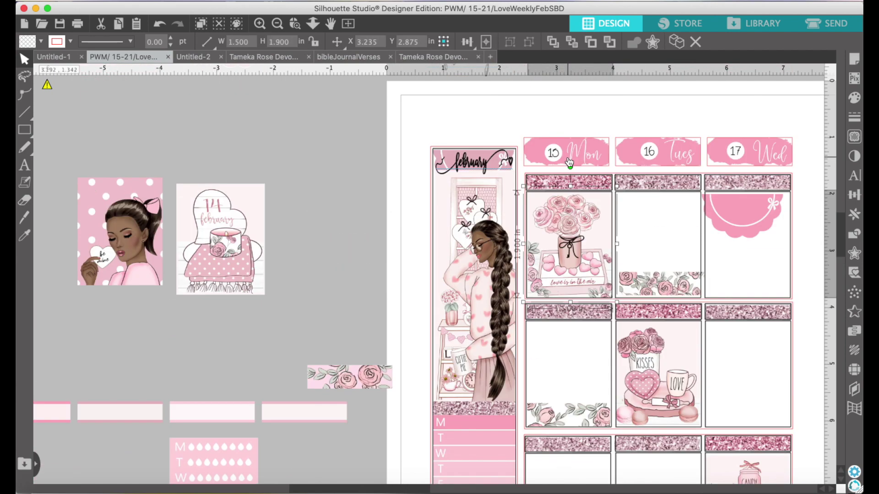
left_click(665, 286)
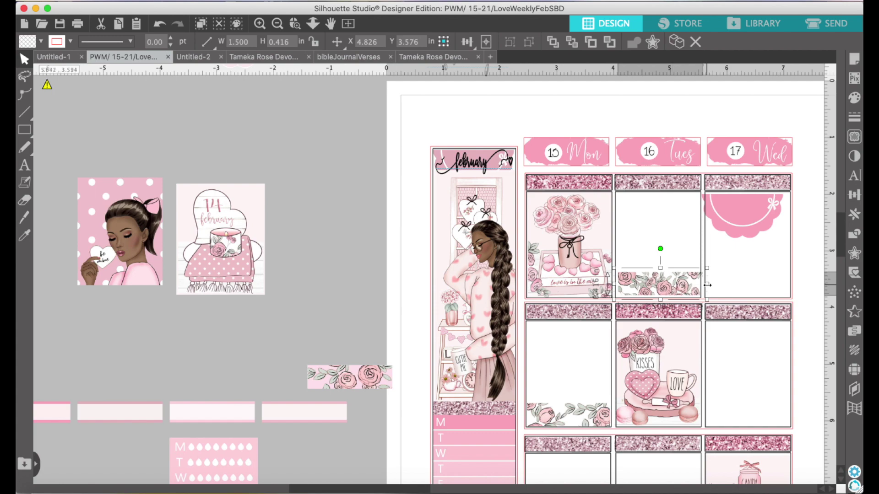
scroll(683, 265, "down", 1)
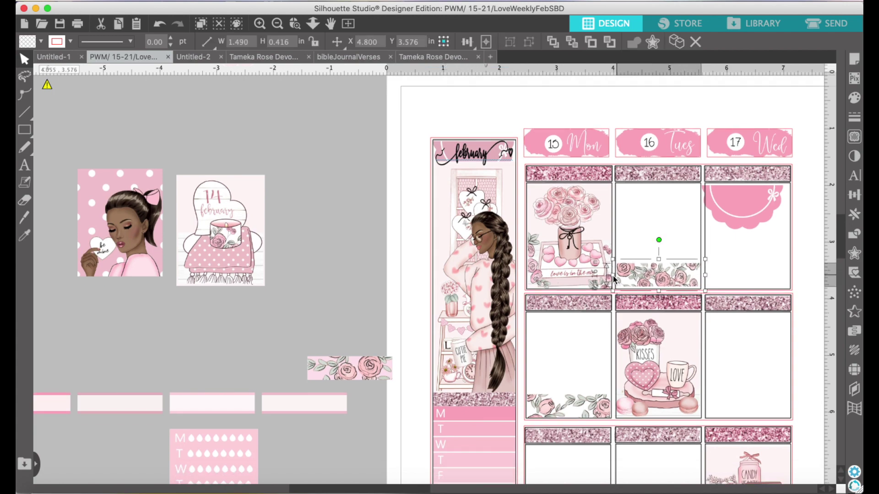
left_click(680, 245)
left_click(670, 265)
key("Down")
left_click(667, 237)
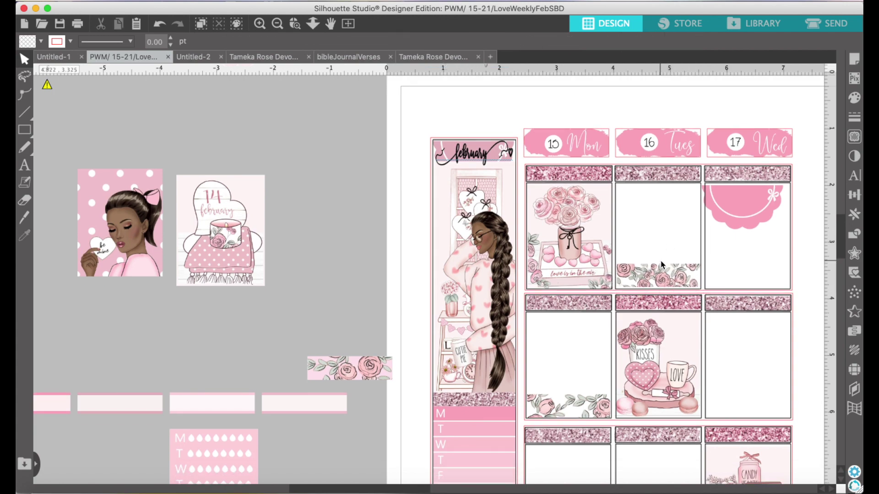
Move the set of small decorative icon stickers to the empty area below the planner page.
scroll(582, 401, "down", 10)
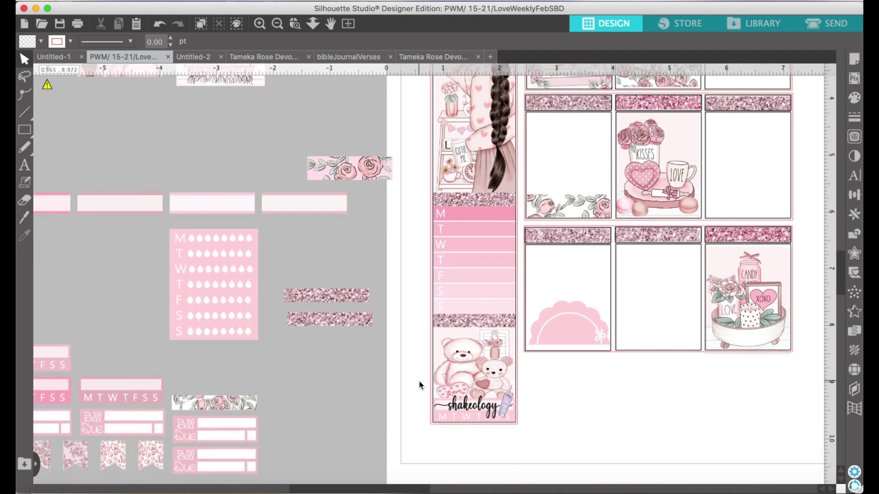
scroll(454, 376, "down", 5)
scroll(210, 198, "left", 8)
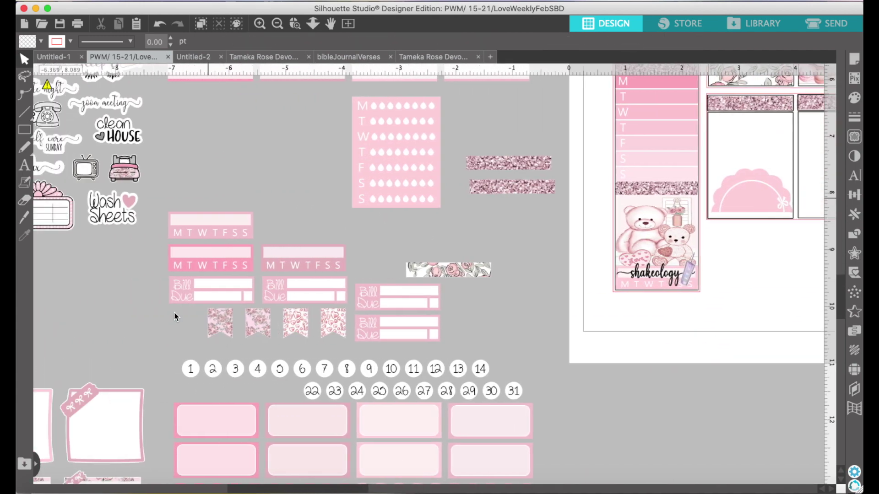
scroll(122, 309, "left", 11)
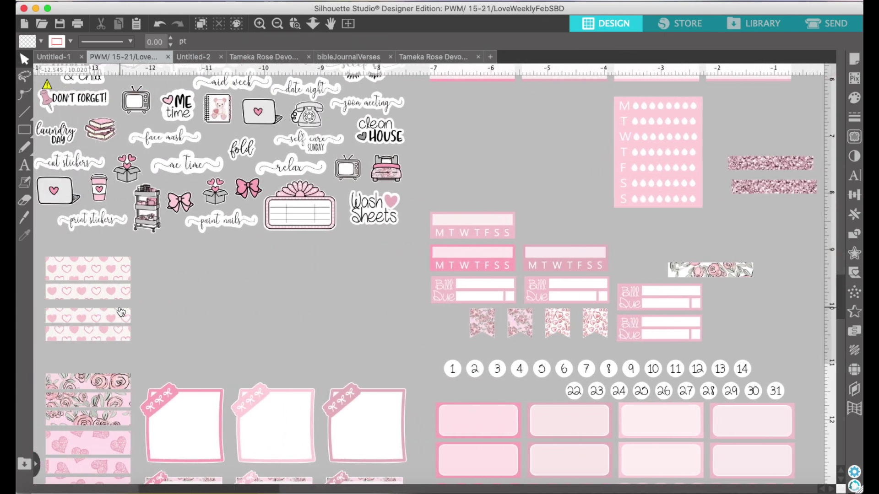
scroll(121, 313, "down", 5)
scroll(121, 312, "left", 4)
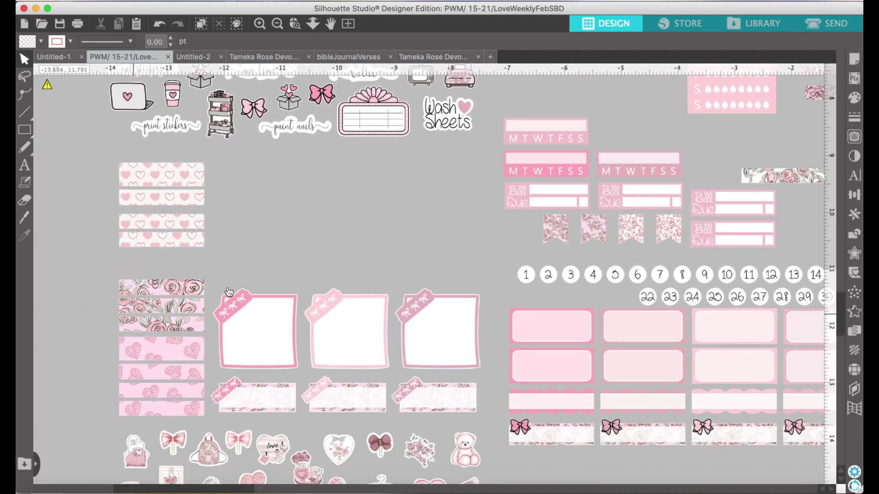
left_click(278, 24)
left_click(278, 24)
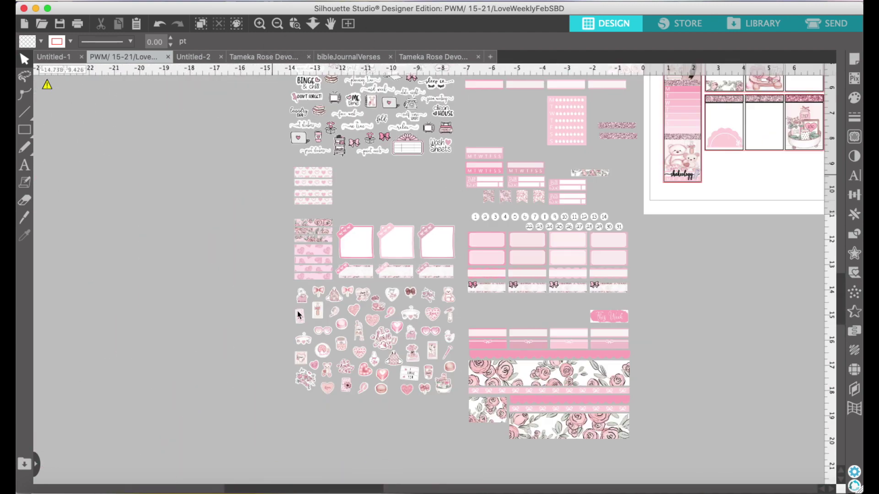
left_click(298, 315)
left_click_drag(336, 342, 718, 306)
Stack the long bow strip on top of the long rose strip in the empty area and outline both in red.
left_click_drag(490, 374, 236, 373)
left_click_drag(491, 392, 237, 353)
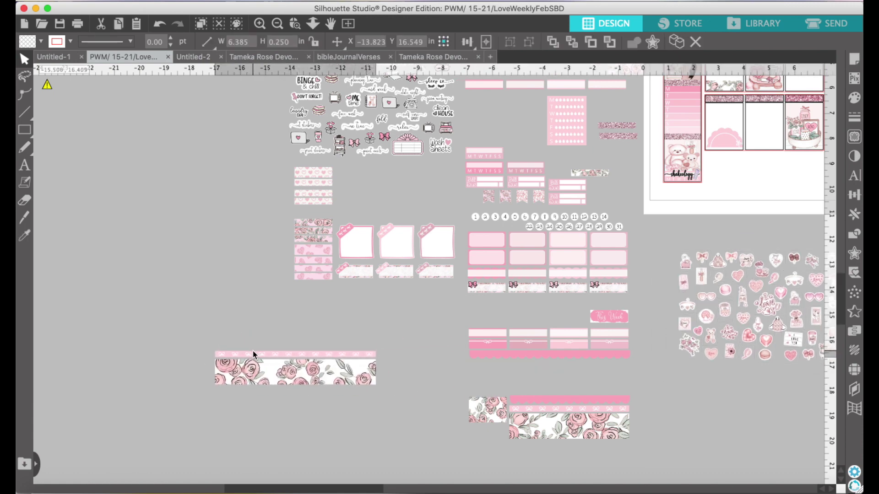
left_click(257, 366, "shift")
left_click(70, 42)
left_click(63, 93)
Delete the two plain pink border strips and the This Week header.
scroll(406, 380, "down", 1)
scroll(577, 407, "down", 1)
left_click(549, 388)
left_click_drag(550, 369, 514, 349)
left_click(518, 343)
key("Delete")
left_click_drag(619, 308, 620, 306)
key("Delete")
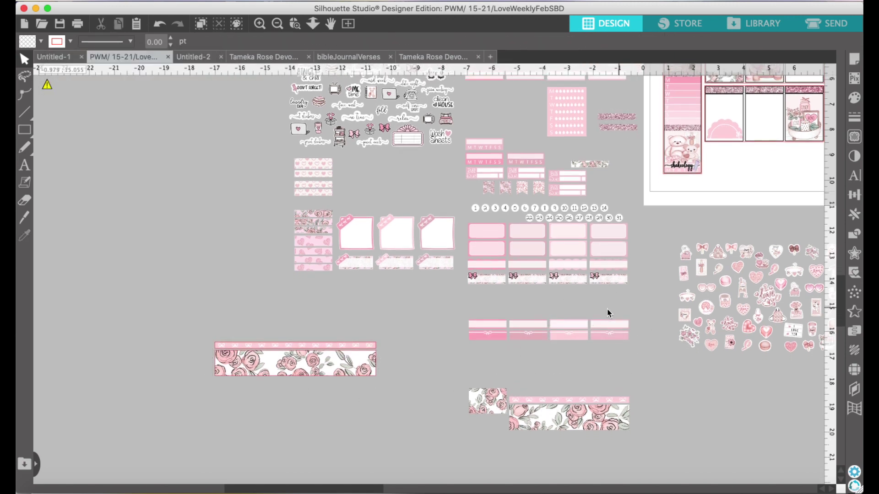
Outline the shorter rose border and its bow strip in red and fit them beneath the Monday to Wednesday columns.
scroll(606, 314, "up", 3)
left_click_drag(486, 422, 447, 380)
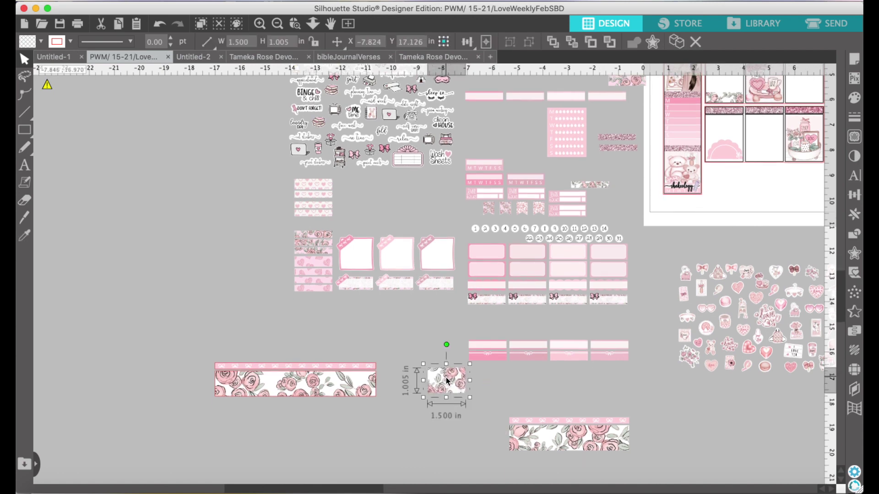
left_click(584, 453)
left_click(70, 42)
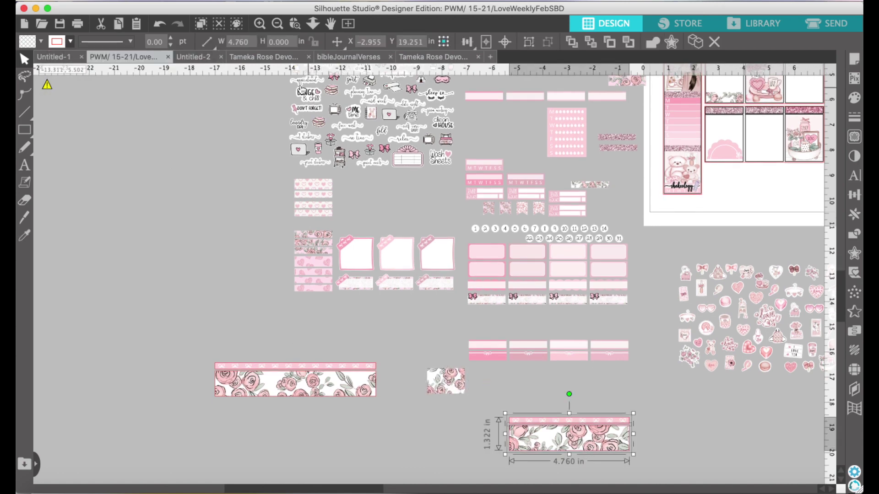
left_click(296, 25)
left_click_drag(519, 382, 649, 211)
Fit the longer rose border with its bow strip beneath the Thursday to Sunday columns.
left_click(249, 383)
left_click(352, 343)
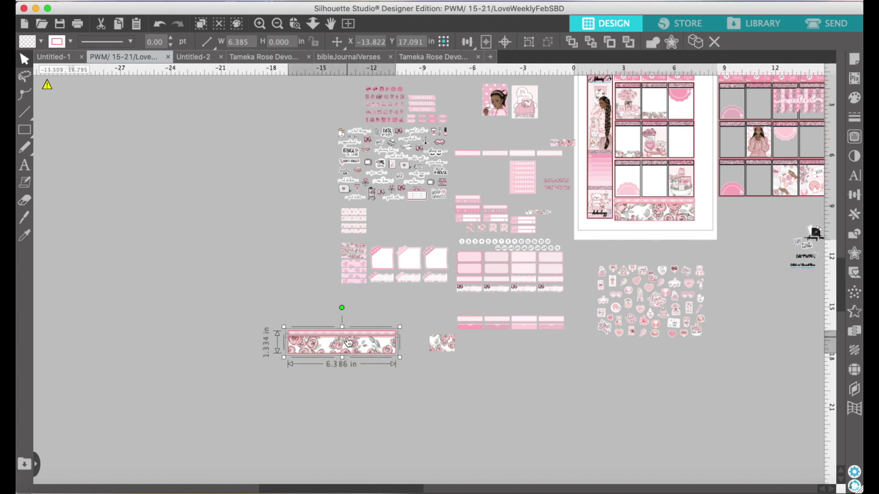
scroll(495, 379, "right", 5)
double_click(252, 347)
left_click_drag(252, 347, 596, 373)
left_click(819, 84)
left_click_drag(692, 223, 694, 299)
left_click_drag(533, 365, 619, 207)
left_click(660, 253)
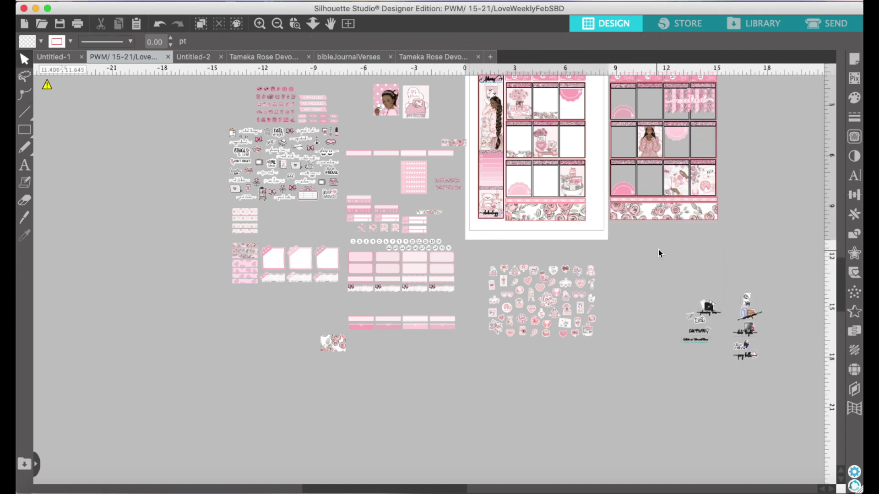
scroll(659, 253, "up", 5)
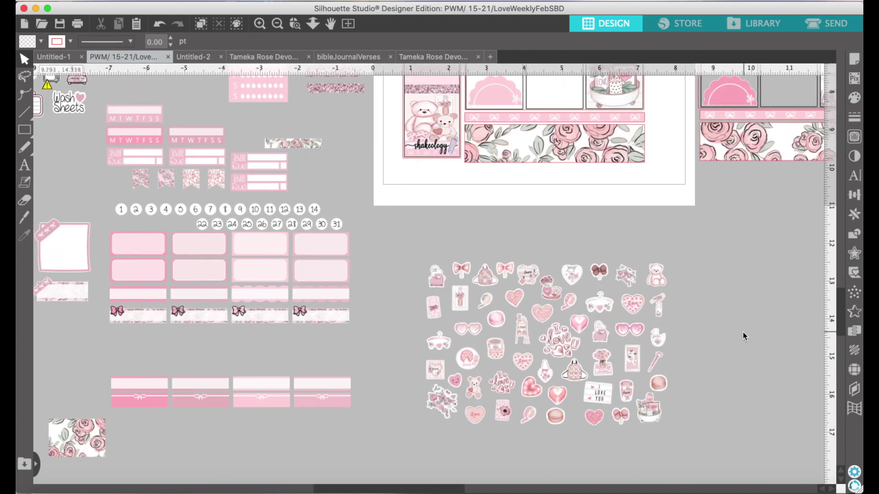
Copy the rose strip from Tuesday's top box and place the copy along the base of Friday's top box.
scroll(745, 337, "right", 10)
mouse_move(432, 125)
left_mouse_down()
mouse_move(427, 139)
mouse_move(428, 118)
left_mouse_up()
left_click(436, 203)
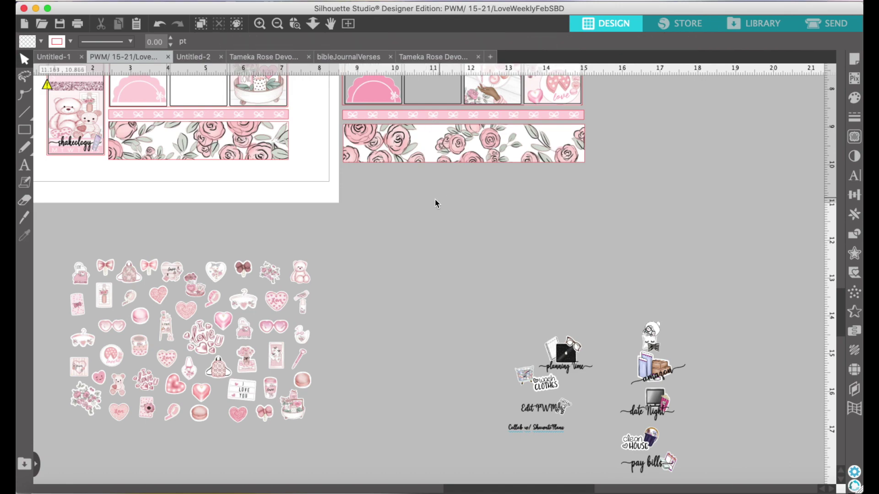
scroll(434, 209, "up", 6)
scroll(373, 277, "up", 2)
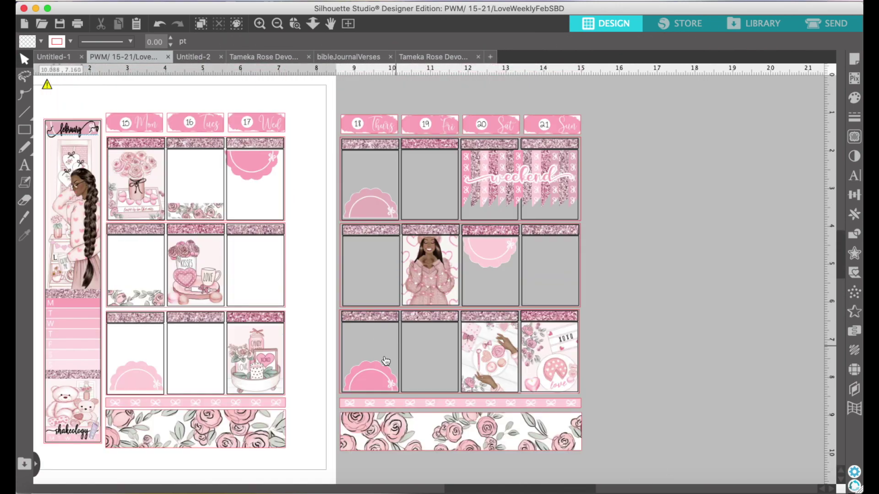
left_click(371, 376)
left_click(485, 253)
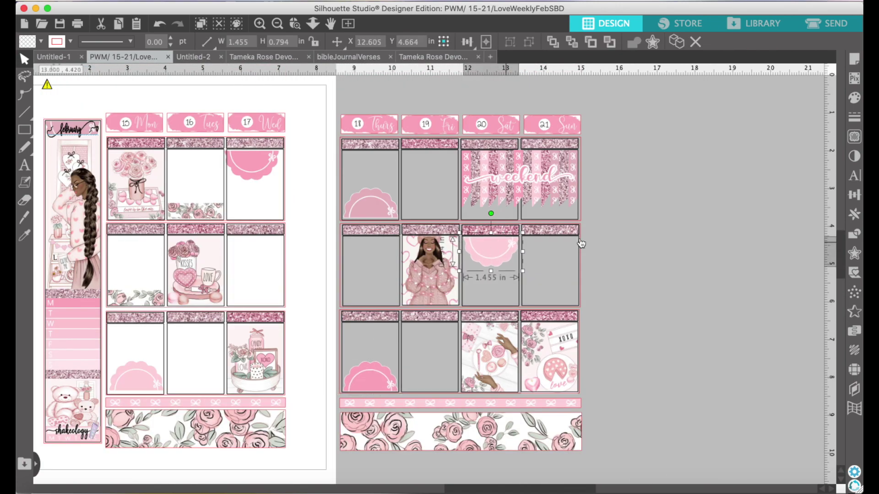
left_click(371, 204)
left_click_drag(371, 204, 140, 381)
right_click(208, 233)
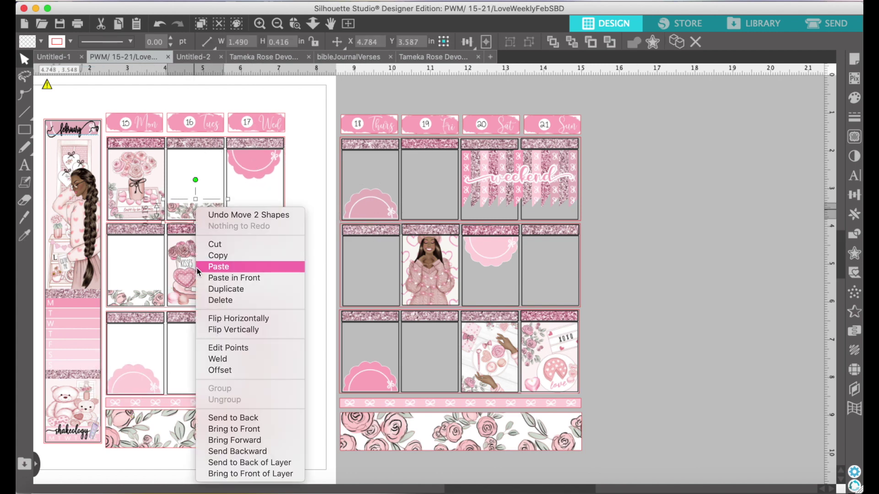
left_click(220, 267)
left_click_drag(211, 216, 435, 211)
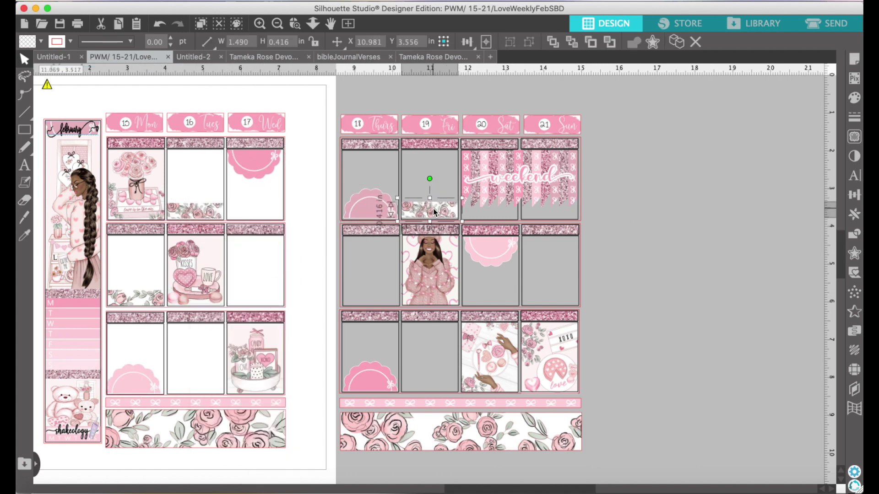
Duplicate Friday's rose strip, fit the copy at the base of Sunday's middle box and adjust its stacking order.
right_click(430, 205)
left_click(451, 287)
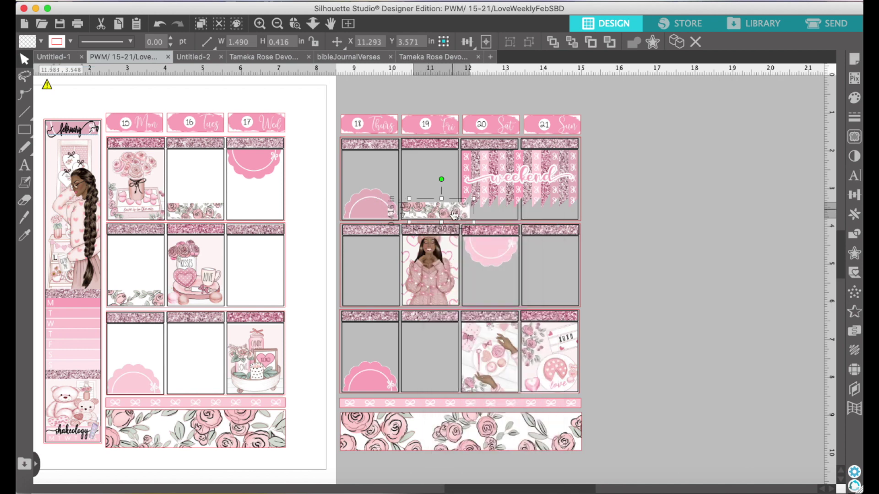
left_click_drag(443, 213, 563, 298)
right_click(563, 295)
left_click(605, 453)
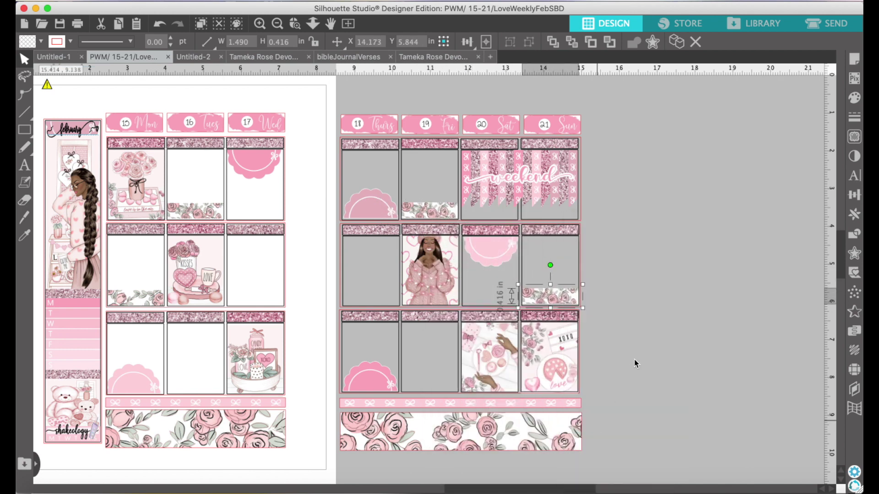
left_click(635, 364)
Duplicate the rose strip of Monday's middle box, fit the copy in Thursday's middle box and adjust its stacking order.
left_click(136, 298)
right_click(136, 301)
left_click(157, 383)
left_click_drag(136, 301, 370, 301)
right_click(369, 300)
left_click(403, 424)
Duplicate Thursday's rose strip, fit the copy at the base of Friday's bottom box and adjust its stacking order.
right_click(368, 302)
left_click(412, 375)
left_click_drag(403, 313, 449, 397)
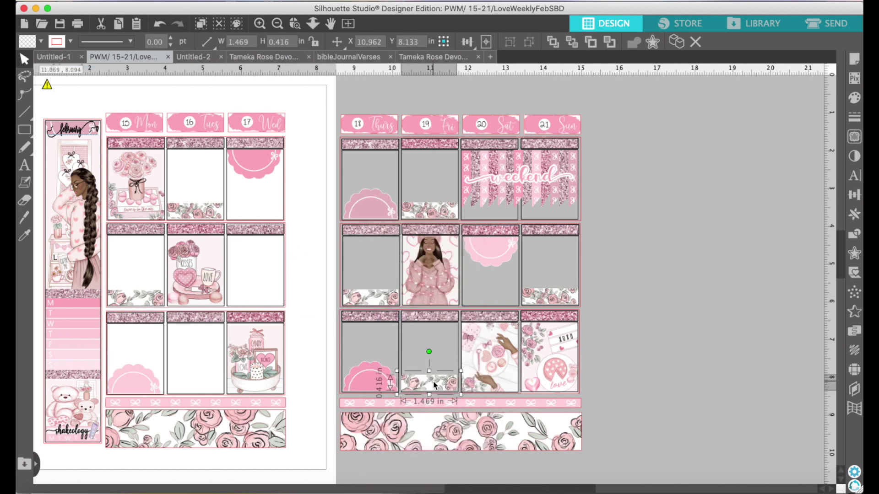
right_click(435, 379)
left_click(488, 456)
left_click(399, 260)
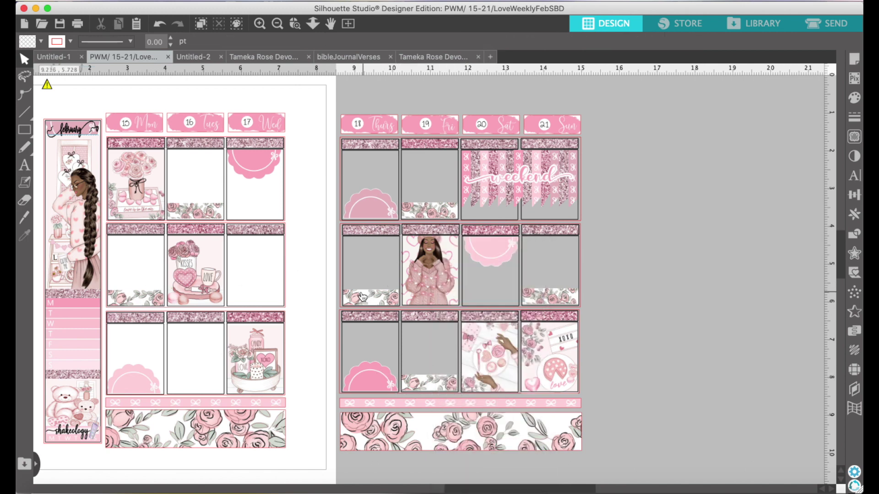
Duplicate the rose strip of Friday's top box into the base of Wednesday's middle box and adjust its stacking order.
right_click(445, 206)
left_click(458, 285)
left_click_drag(444, 211, 258, 304)
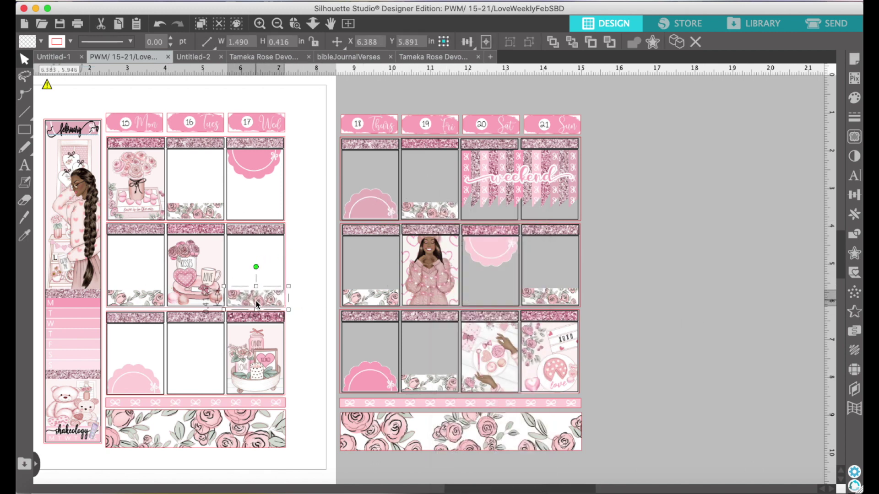
right_click(256, 300)
left_click(293, 428)
Duplicate the rose strip of Monday's middle box and place the copy at the base of Tuesday's bottom box.
right_click(141, 299)
left_click(156, 376)
left_click_drag(149, 319, 195, 391)
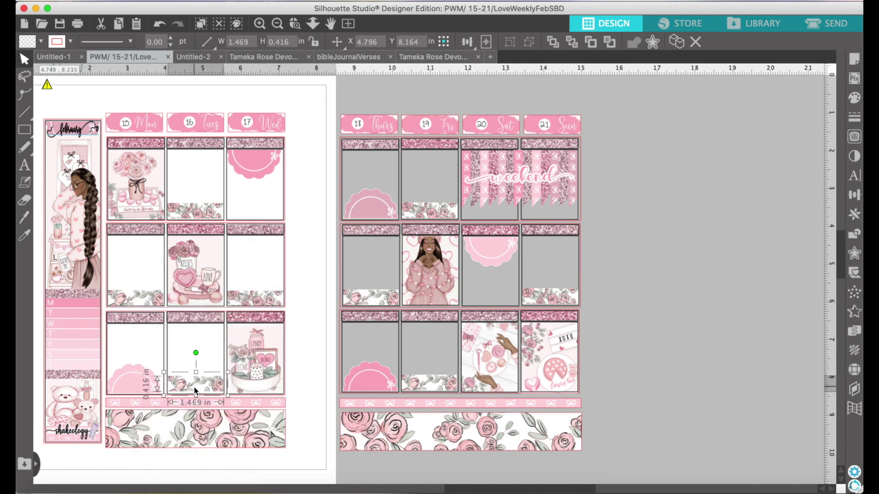
left_click(212, 347)
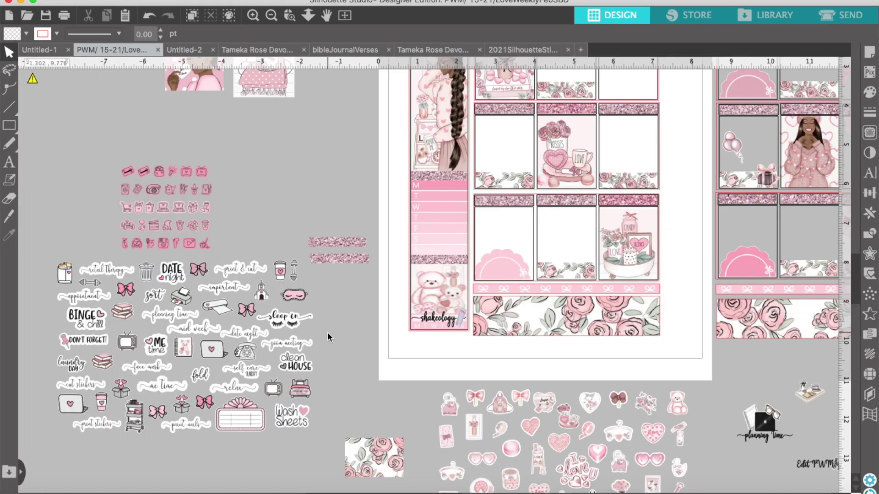
Move the telephone icon from the pink icon set onto the doily in Thursday's bottom box.
scroll(417, 375, "right", 1)
scroll(416, 374, "down", 1)
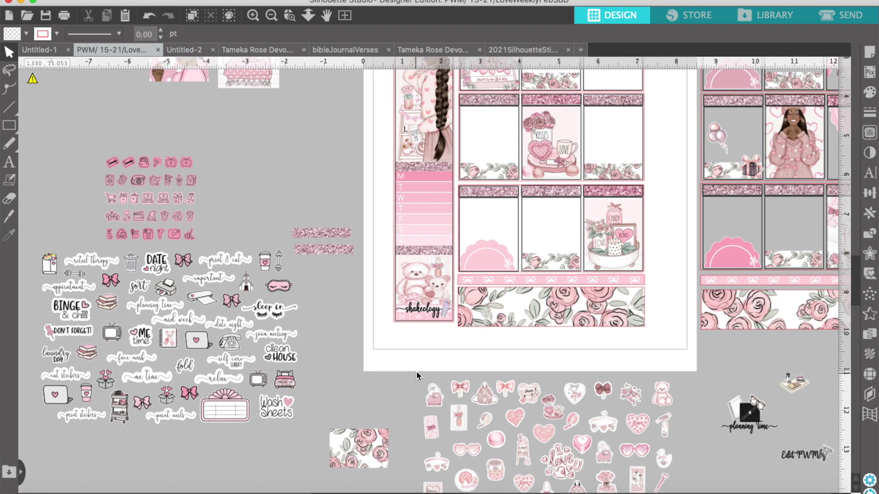
scroll(416, 371, "right", 5)
left_click_drag(46, 180, 250, 352)
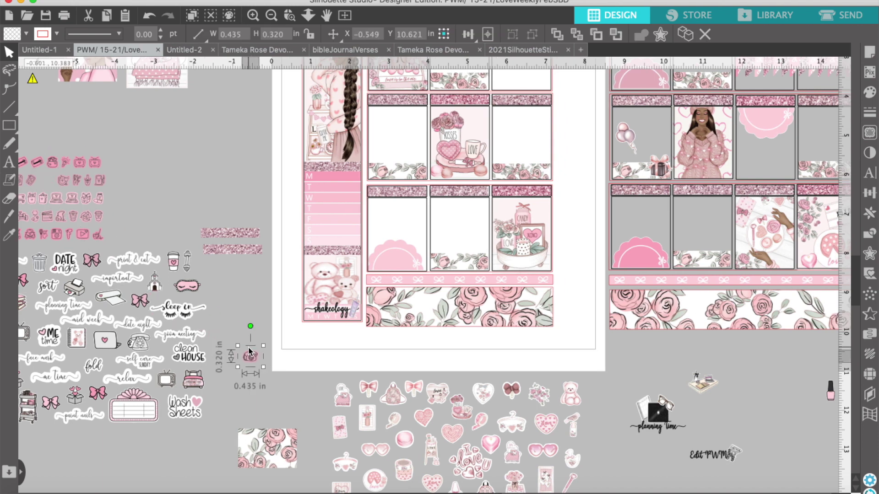
scroll(766, 275, "up", 2)
left_click_drag(729, 358, 658, 276)
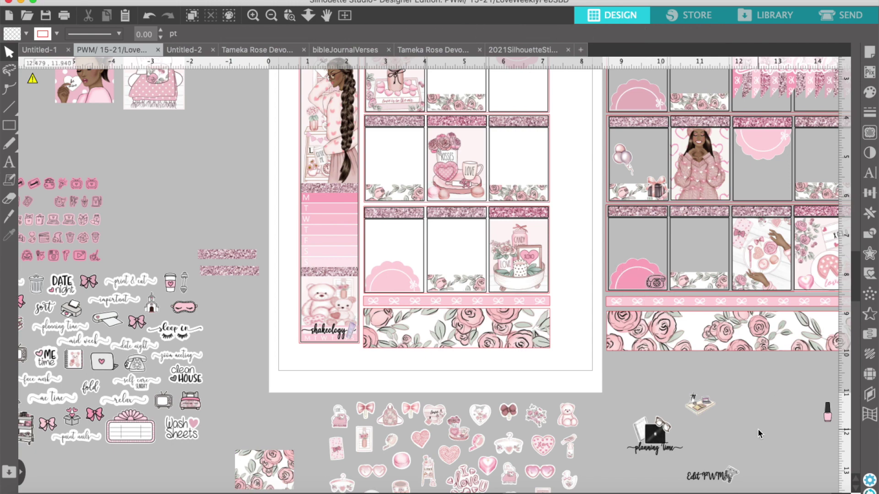
Place the desk sticker with camera and laptop in Monday's bottom box at about 1.44 × 1.13 in.
left_click(703, 407)
left_click_drag(670, 380, 625, 344)
left_click(253, 15)
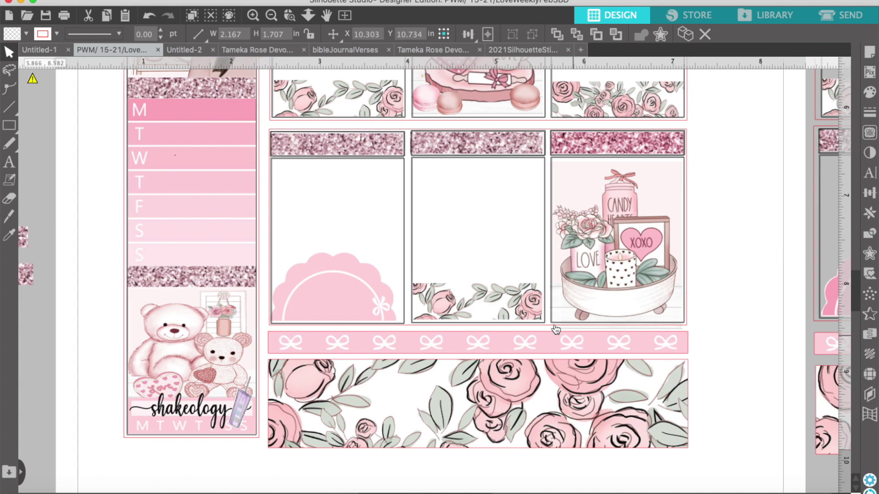
scroll(582, 378, "right", 5)
scroll(582, 378, "right", 10)
scroll(582, 379, "down", 2)
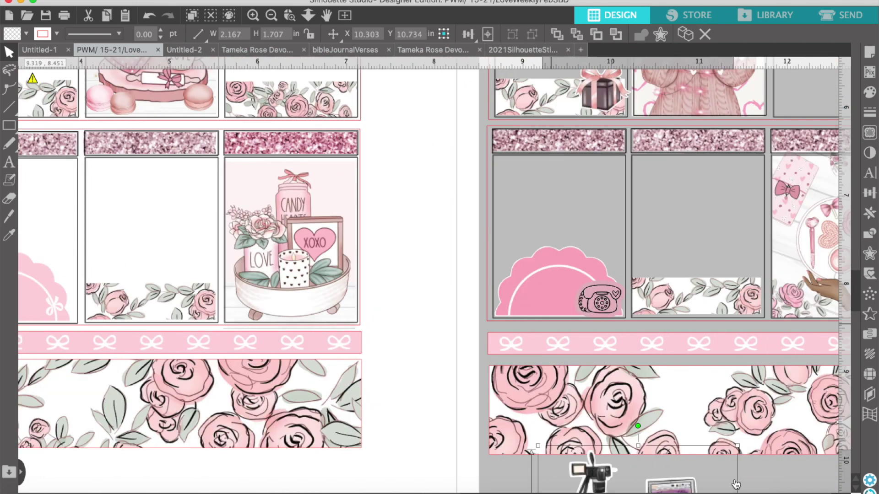
scroll(728, 473, "down", 5)
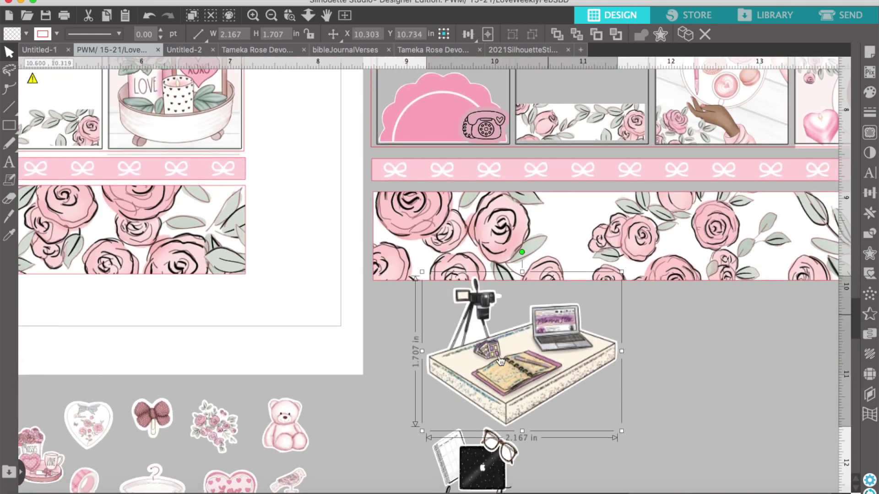
scroll(500, 362, "down", 5)
left_click(724, 437)
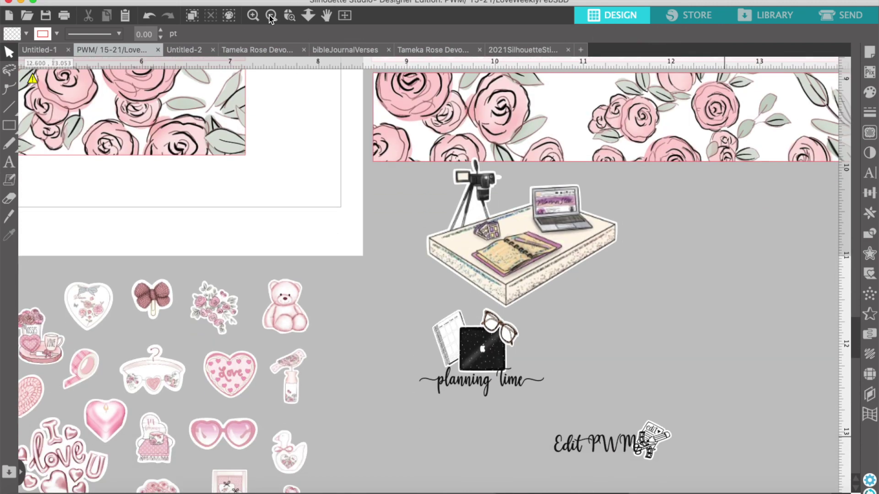
left_click(271, 17)
left_click_drag(458, 248, 193, 122)
left_click_drag(250, 161, 227, 140)
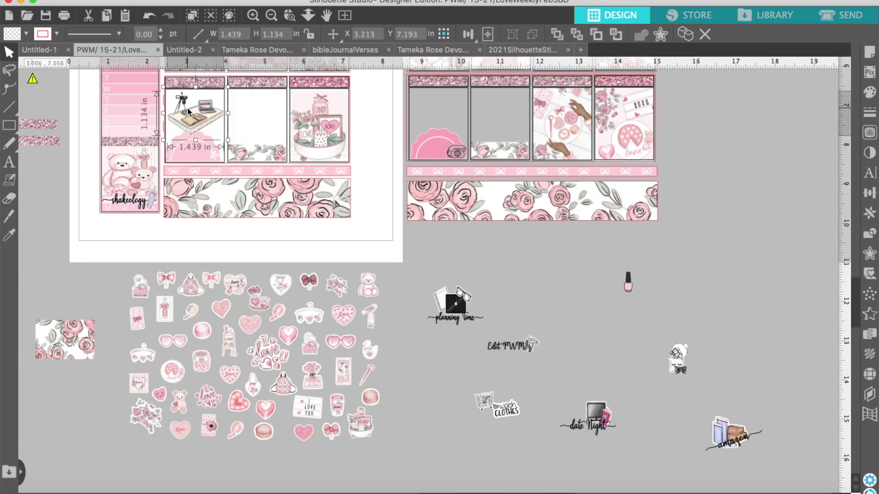
Paste the small black-and-white figure sticker with lettering and place it on the doily in Monday's bottom box.
left_click(459, 306)
right_click(460, 304)
left_click(498, 295)
right_click(515, 267)
left_click(537, 322)
left_click_drag(464, 285, 213, 152)
left_click(436, 241)
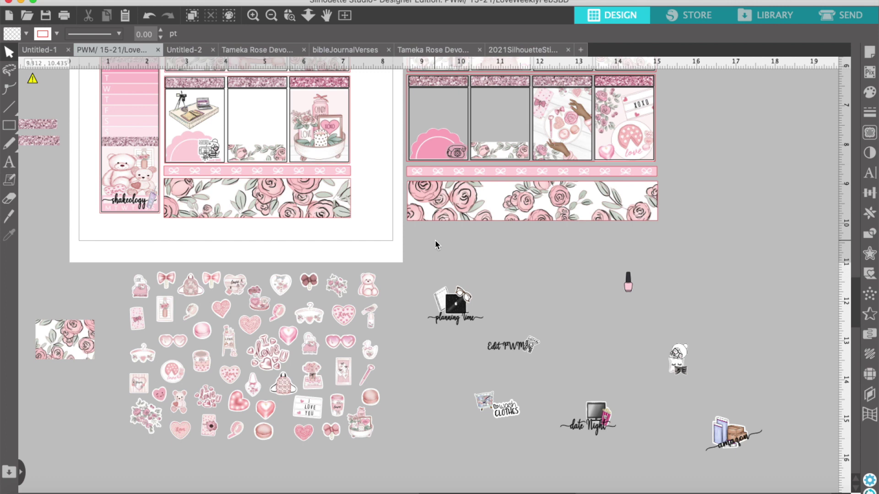
Move the planning time sticker into Wednesday's middle box and the nail polish sticker into Saturday's middle box.
scroll(736, 256, "up", 2)
scroll(736, 259, "up", 3)
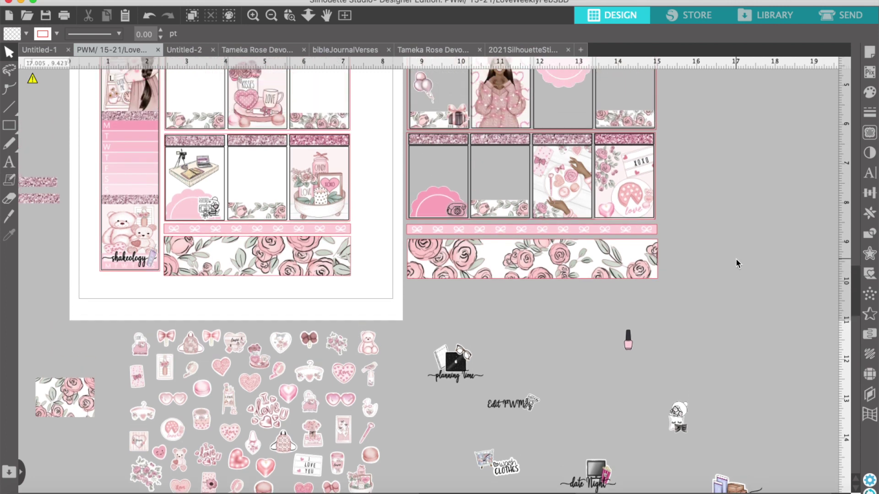
left_click(456, 403)
left_click_drag(456, 403, 320, 140)
left_click(628, 376)
left_click_drag(617, 388, 546, 159)
Move the black-and-white head-wrap figure into Sunday's middle box and the date night sticker into Saturday's middle box.
left_click_drag(679, 459, 642, 142)
scroll(541, 383, "down", 3)
left_click_drag(588, 464, 572, 99)
scroll(746, 196, "up", 6)
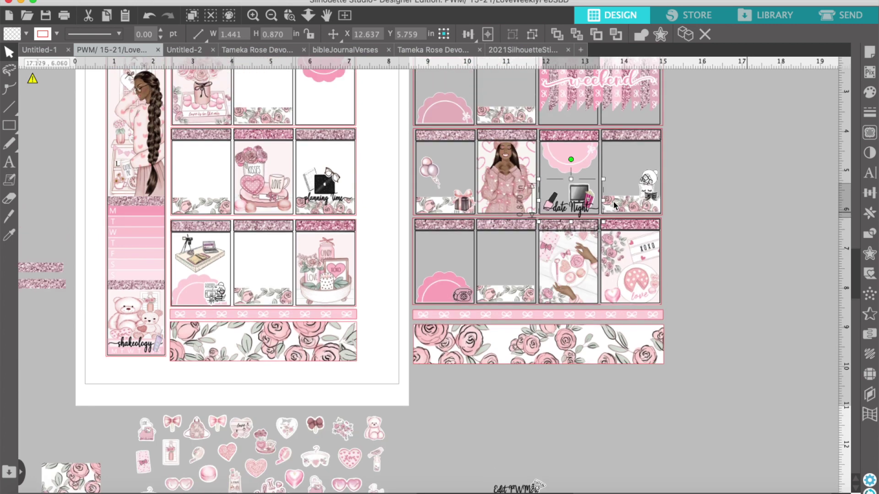
Take the nail polish out of Saturday's middle box, park it beside the spread and nudge the date night sticker.
left_click_drag(554, 201, 626, 183)
left_click_drag(583, 202, 582, 202)
scroll(731, 230, "up", 1)
left_click(625, 200)
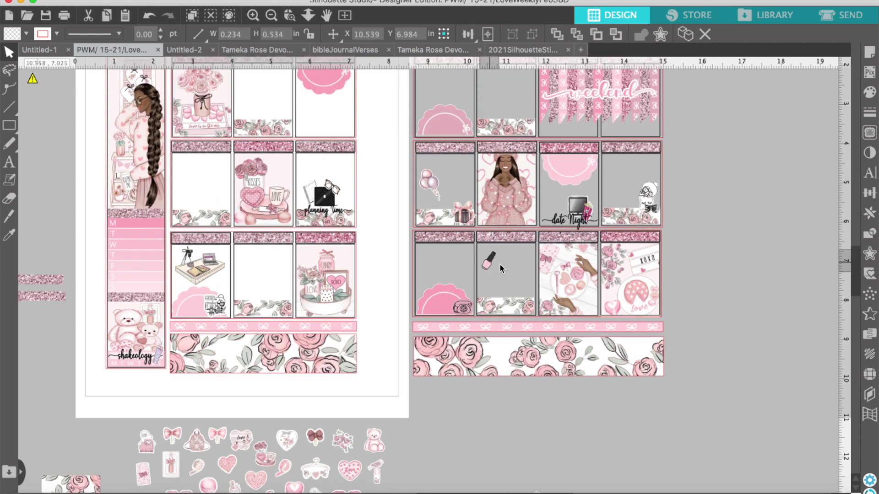
left_click_drag(490, 262, 748, 272)
Duplicate Monday's desk sticker, shrink the copy to about 0.93 × 0.73 in and place it in Sunday's middle box.
right_click(196, 266)
left_click(221, 352)
left_click_drag(212, 269, 711, 165)
left_click_drag(739, 138, 632, 172)
left_click(724, 169)
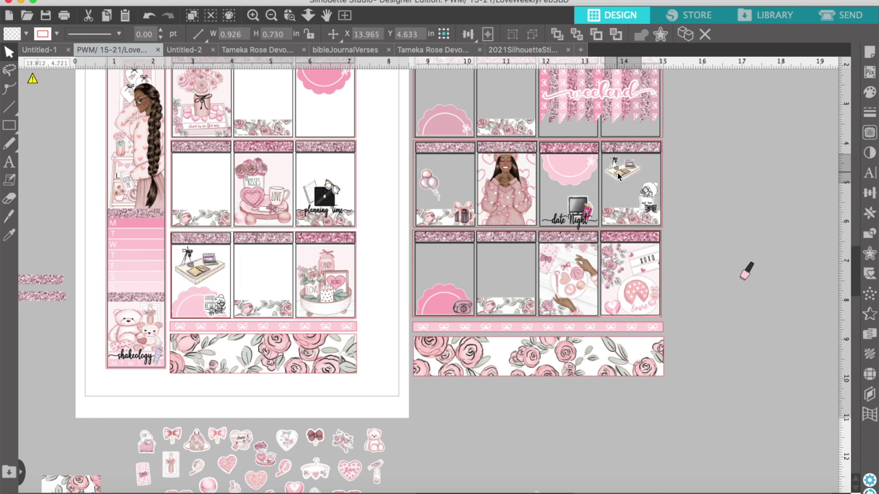
Move Monday's lettered figure sticker beneath the desk's left side and the telephone icon above the doily in Thursday's bottom box.
left_click_drag(217, 303, 188, 288)
left_click(393, 272)
left_click_drag(463, 307, 432, 261)
left_click(360, 388)
scroll(360, 389, "down", 1)
scroll(358, 389, "up", 1)
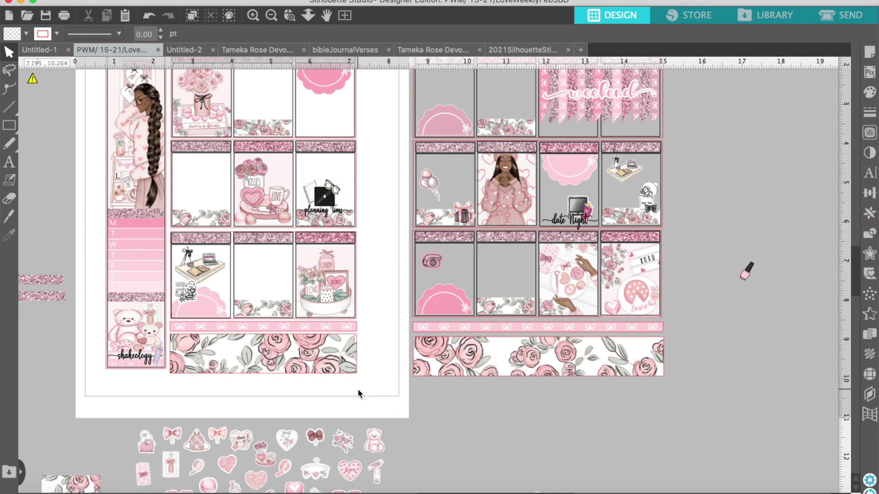
Move the Edit PWM sticker into Wednesday's top box and the I love U sticker into Monday's middle box.
scroll(606, 399, "down", 4)
left_click_drag(532, 466, 335, 91)
left_click(373, 119)
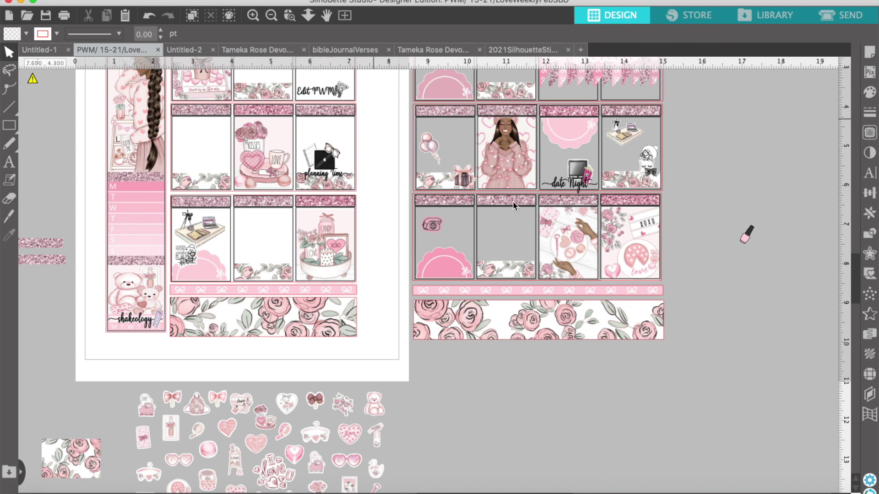
scroll(536, 406, "down", 3)
left_click_drag(270, 447, 202, 125)
Place the rose bouquet sticker in the upper part of Friday's bottom box.
scroll(491, 376, "down", 5)
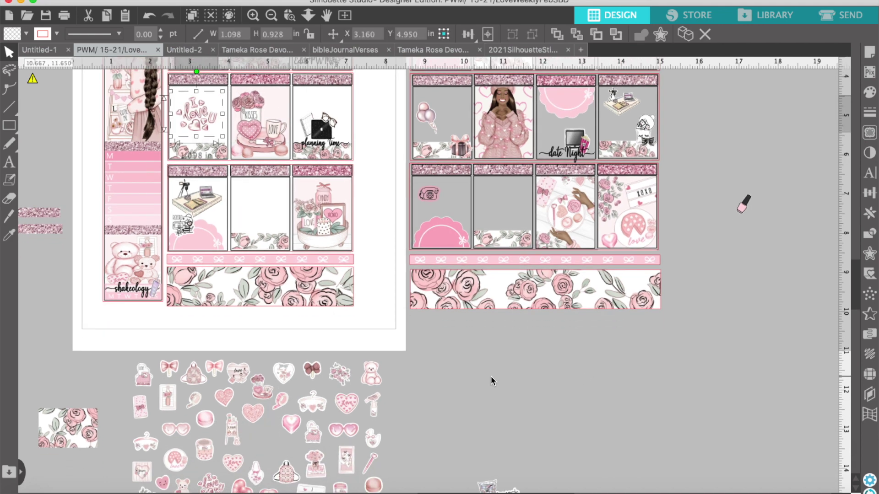
left_click_drag(156, 462, 497, 156)
left_click(510, 320)
scroll(381, 352, "down", 1)
Place the teddy bear on the doily in Thursday's bottom box, bring it to front and enlarge it to about 0.62 × 0.72 in.
left_click_drag(371, 330, 458, 183)
right_click(453, 174)
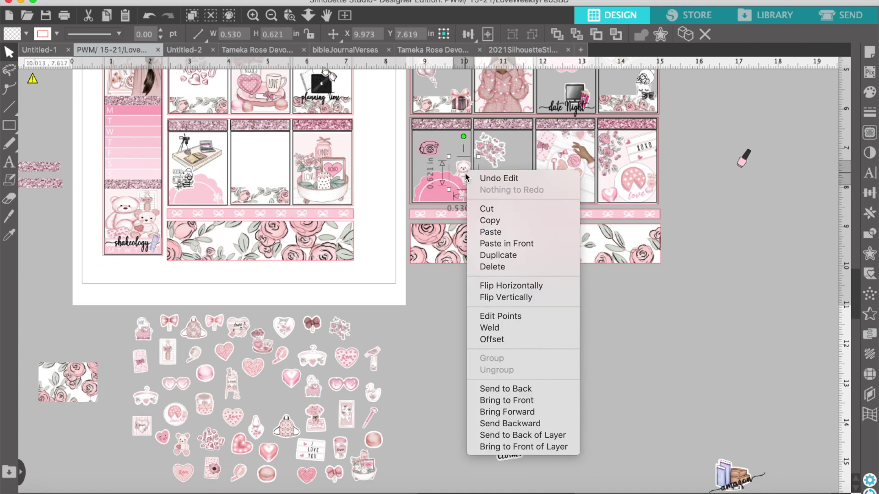
left_click(508, 397)
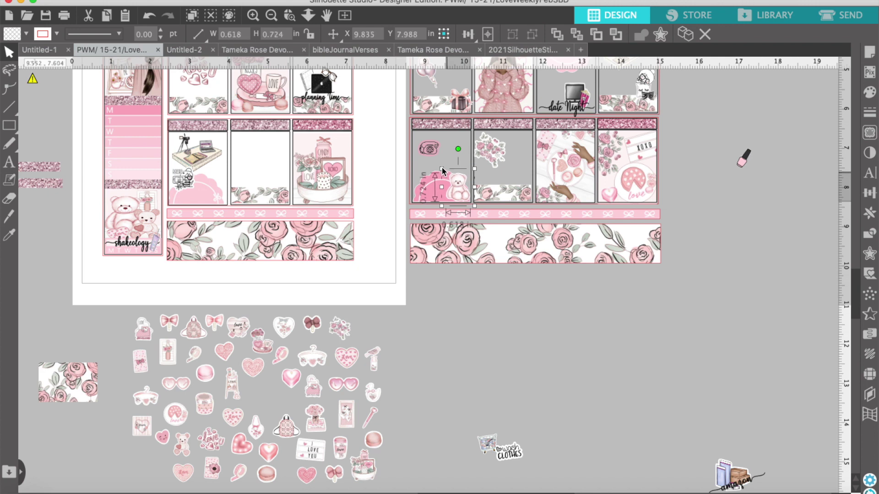
left_click(467, 373)
Place the pink cup sticker in Tuesday's bottom box, tilted and about 0.37 × 0.58 in.
scroll(461, 384, "down", 1)
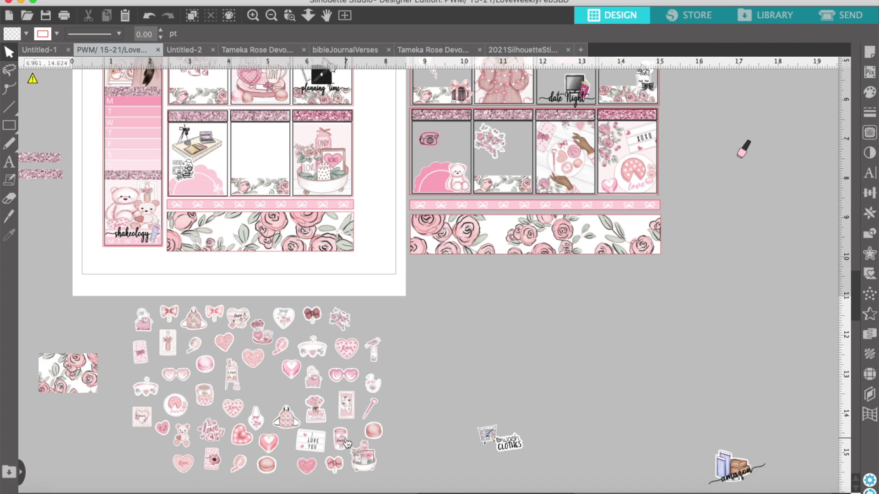
left_click_drag(345, 441, 441, 355)
scroll(435, 384, "up", 5)
left_click_drag(436, 430, 277, 206)
left_click_drag(267, 225, 278, 221)
Move the pink jar sticker and the wash clothes sticker into the empty area beneath the Thursday to Sunday rose border.
scroll(475, 392, "down", 3)
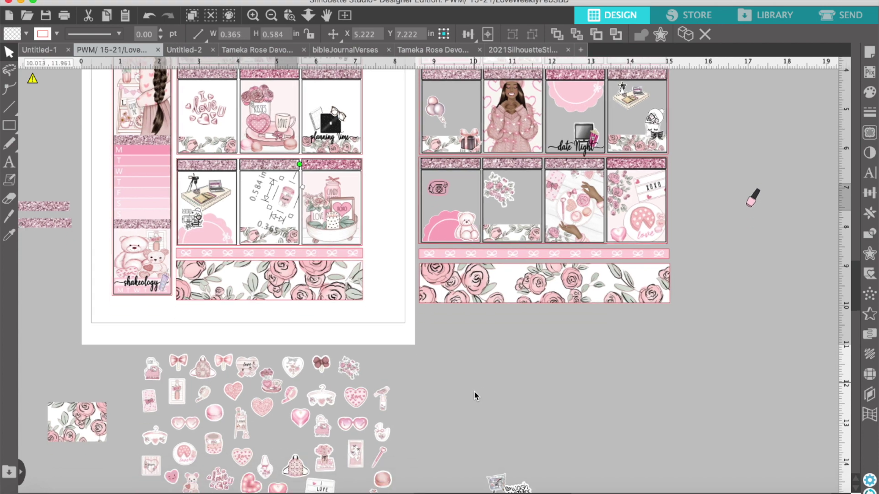
left_click_drag(224, 441, 473, 399)
scroll(430, 412, "down", 4)
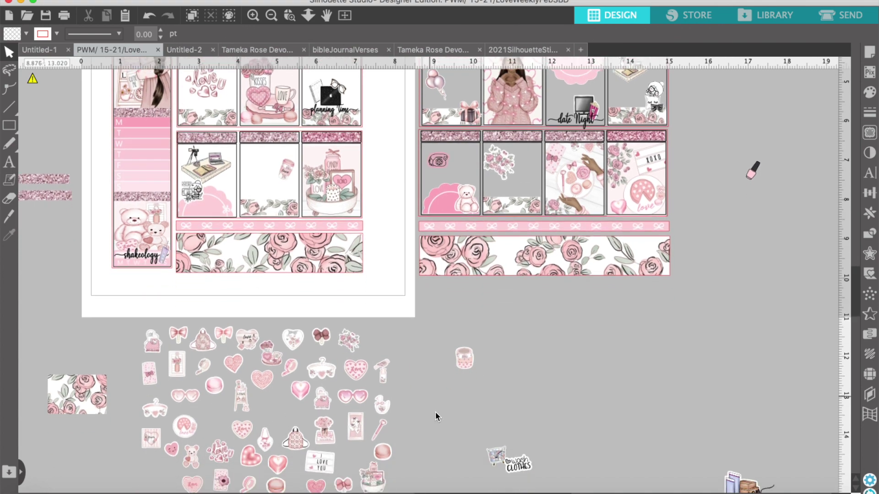
left_click(512, 443)
left_click_drag(512, 443, 563, 301)
Select the clean house and pay bills stickers together and move them next to the wash clothes sticker.
scroll(686, 367, "down", 10)
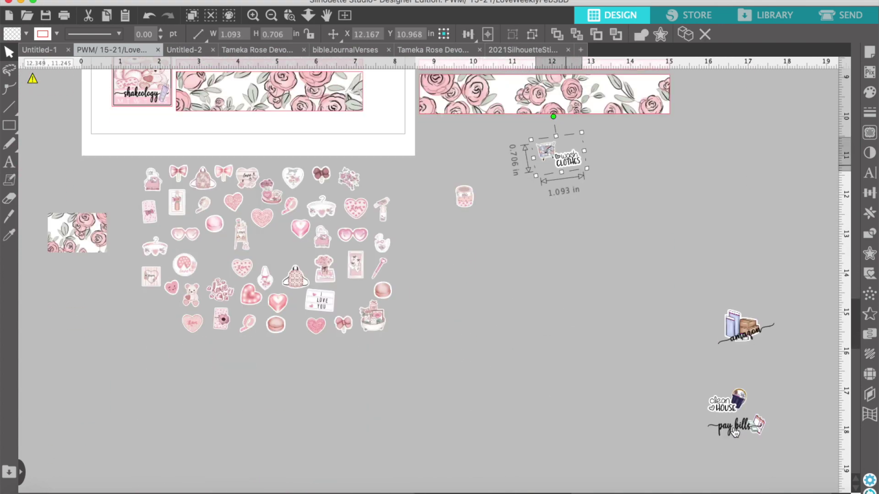
left_click_drag(686, 367, 756, 412)
left_click_drag(714, 389, 488, 146)
left_click(576, 246)
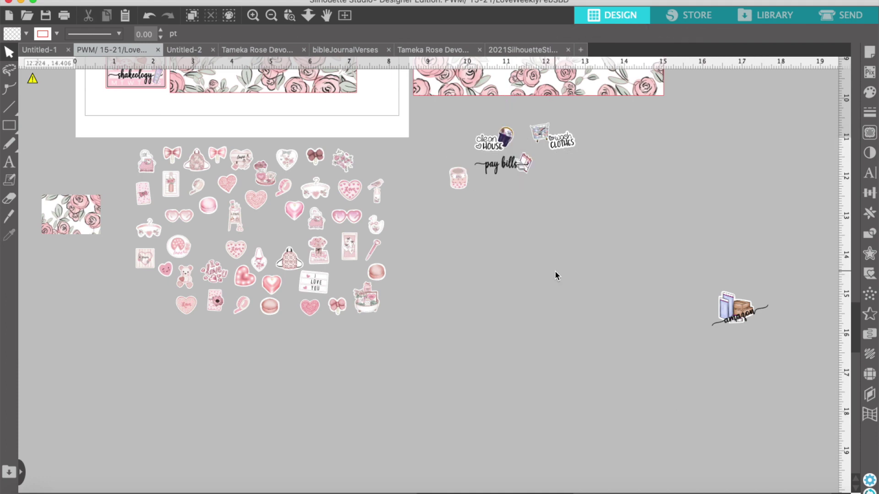
Place the wash clothes sticker in Friday's top box and the clean house sticker in Friday's bottom box.
scroll(554, 272, "up", 12)
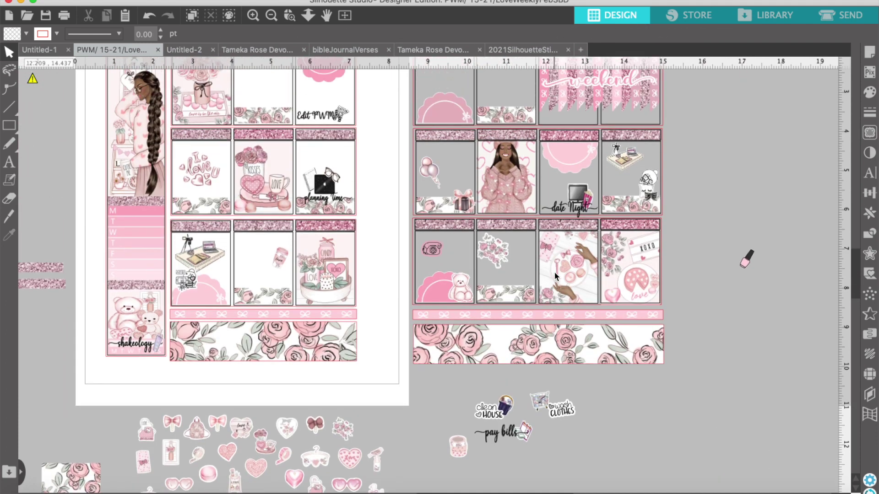
scroll(551, 293, "up", 3)
left_click_drag(551, 472, 510, 159)
left_click_drag(509, 473, 526, 341)
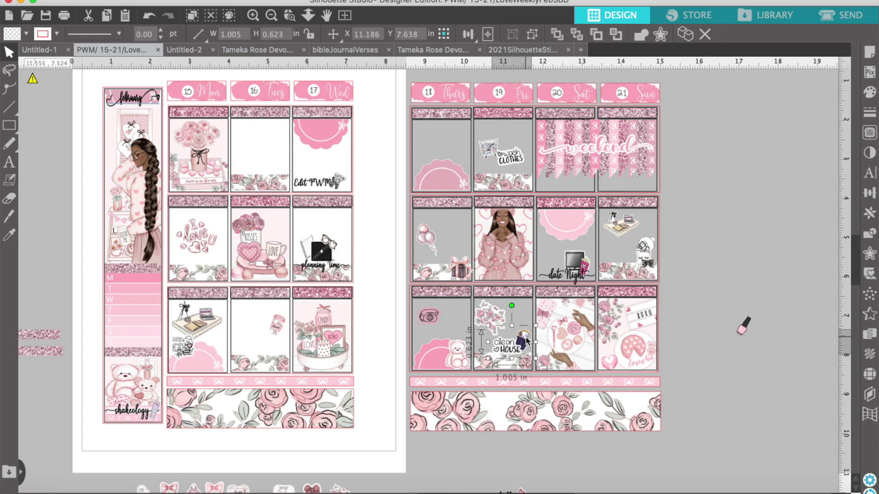
Place the pay bills sticker just above the rose strip in Monday's middle box, shrinking it to fit.
scroll(702, 389, "down", 7)
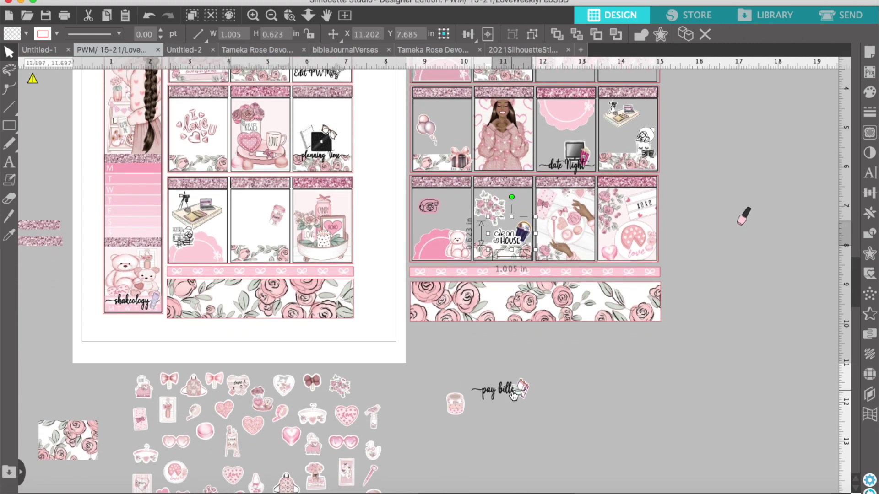
left_click(514, 394)
scroll(514, 395, "up", 4)
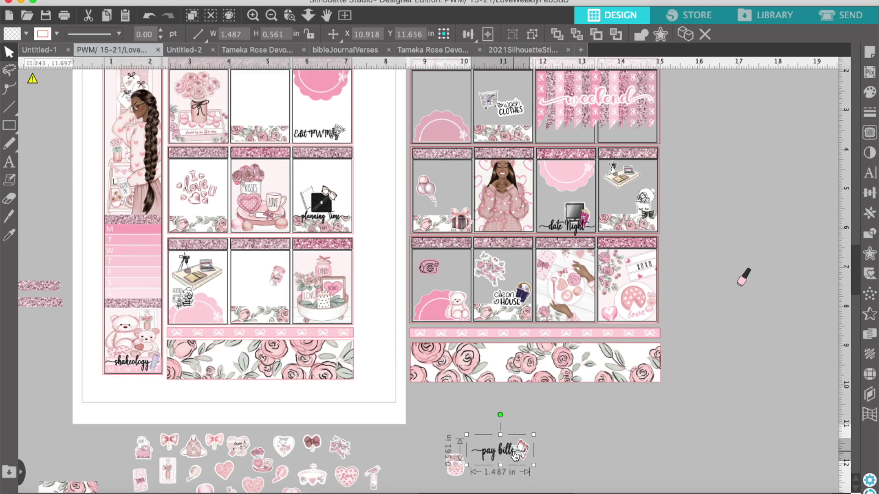
left_click_drag(502, 455, 198, 215)
left_click(204, 188)
Place the flower bouquet sticker beside the pink cup in Tuesday's bottom box, tilted and about 0.60 × 0.67 in.
left_click(246, 298)
left_click_drag(350, 446, 244, 273)
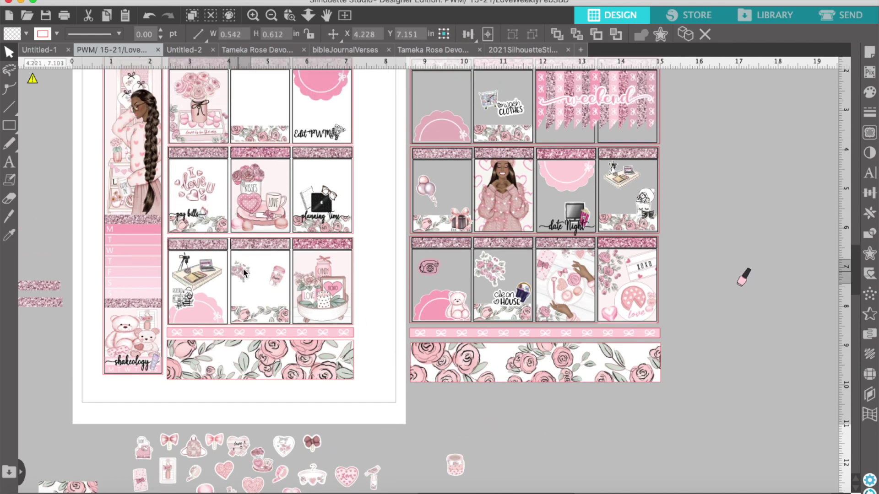
left_click_drag(258, 236, 271, 237)
left_click(261, 263)
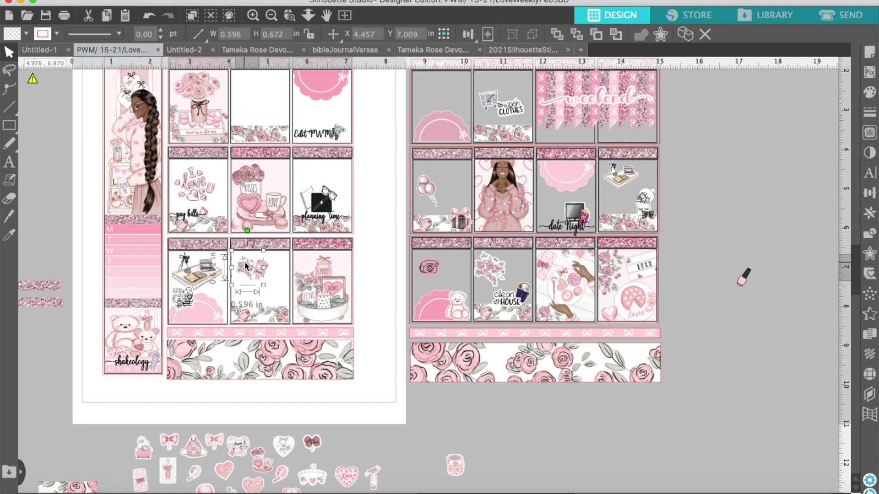
left_click(276, 284)
Place the stacked pink teacup sticker on the doily in Thursday's top box and bring it to front.
scroll(521, 449, "down", 1)
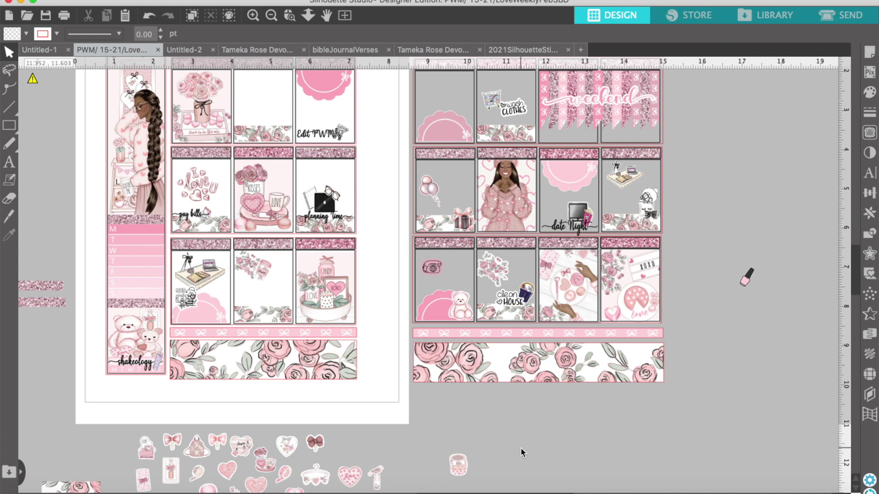
scroll(521, 449, "up", 2)
scroll(521, 448, "down", 1)
left_click_drag(261, 465, 455, 134)
right_click(459, 104)
left_click(504, 323)
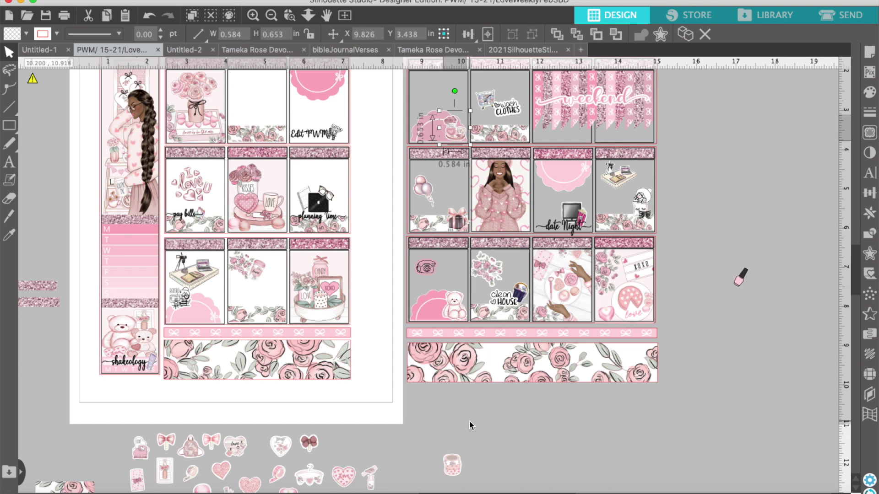
Place the pink LOVE sticker in Tuesday's top box, undo the accidental shift of the page elements, and enlarge the sticker to about 0.85 × 1.09 in.
scroll(498, 429, "down", 1)
left_click_drag(147, 444, 273, 131)
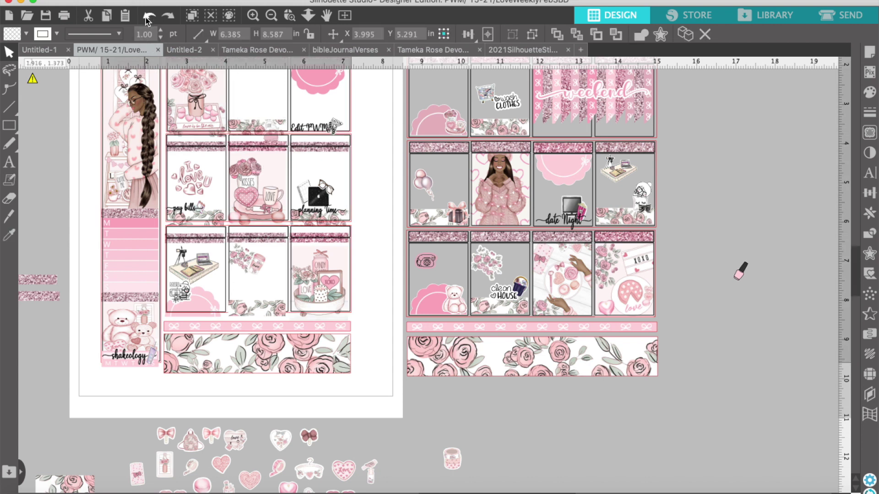
left_click(145, 20)
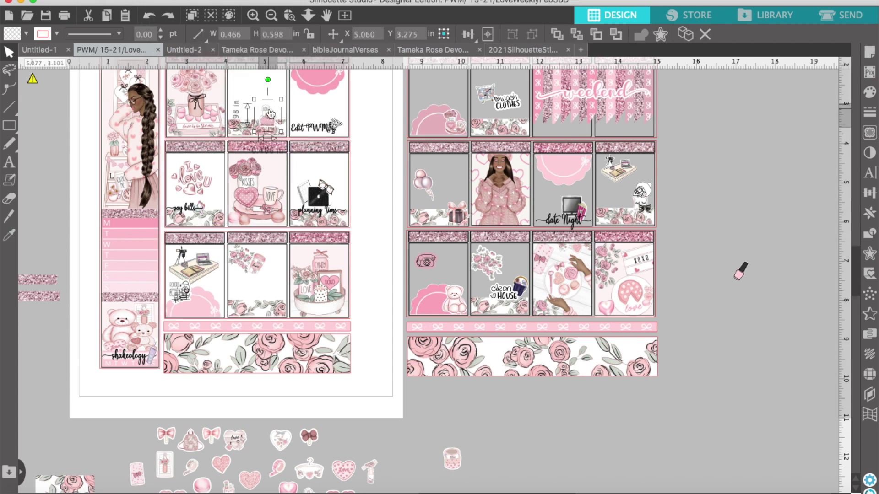
left_click_drag(271, 113, 274, 106)
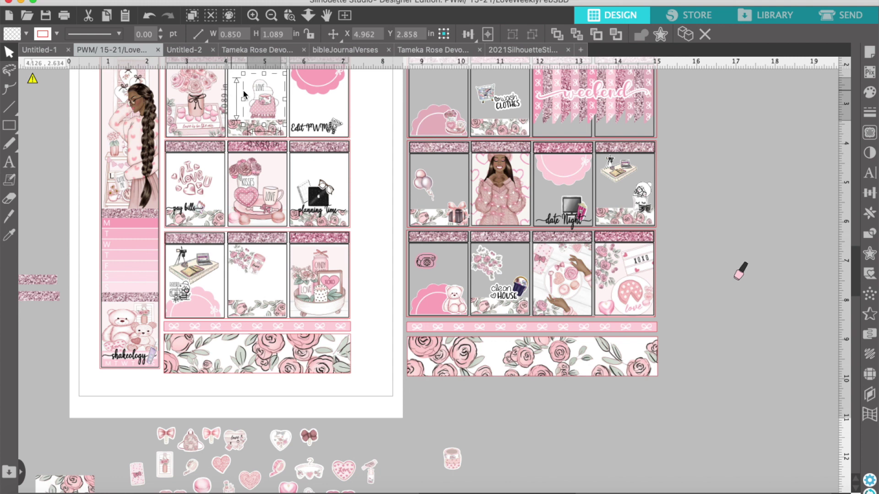
Reposition the LOVE sticker in Tuesday's top box and bring that box's rose strip to front.
scroll(252, 119, "up", 3)
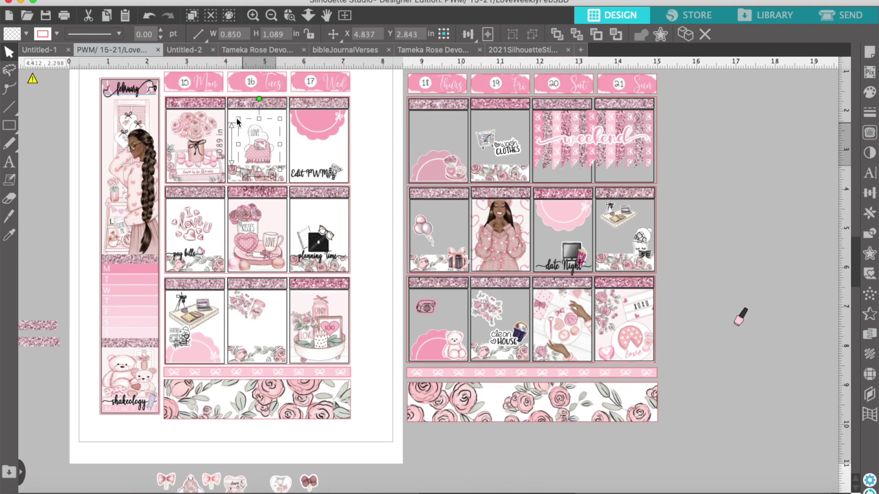
left_click_drag(237, 119, 227, 114)
left_click_drag(280, 169, 267, 151)
right_click(269, 180)
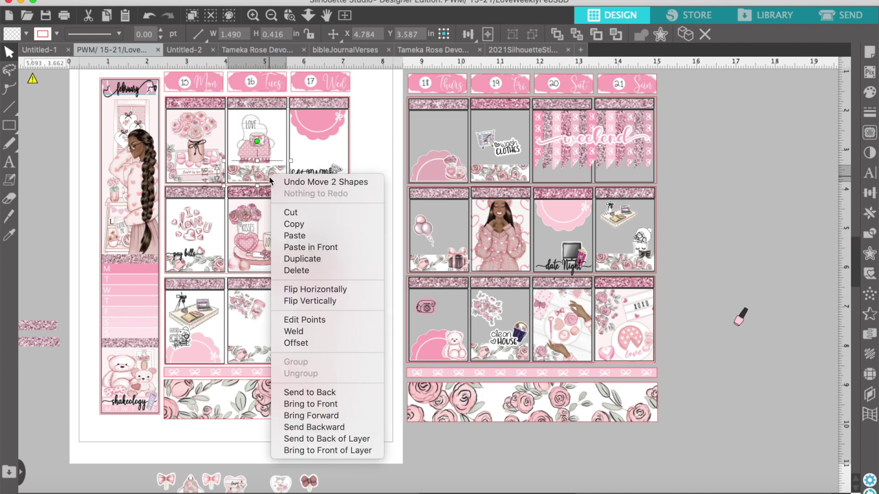
left_click(311, 404)
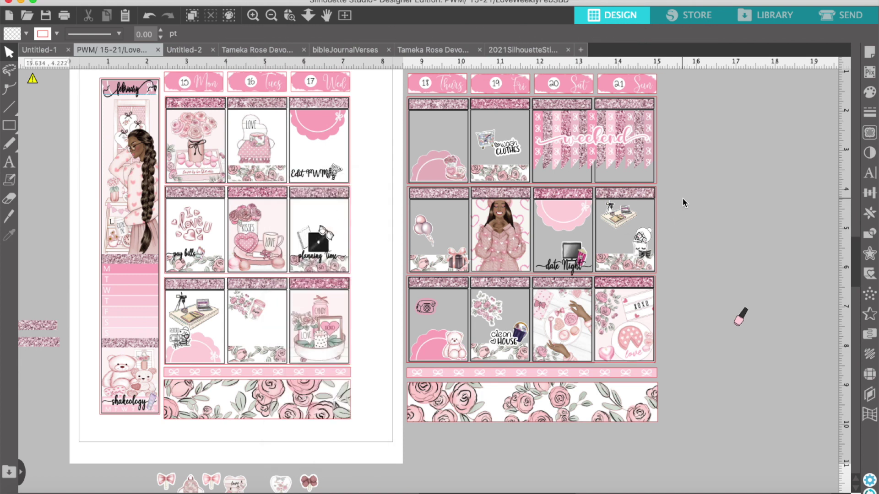
Place the nail polish sticker on the doily in Saturday's middle box.
scroll(767, 324, "down", 5)
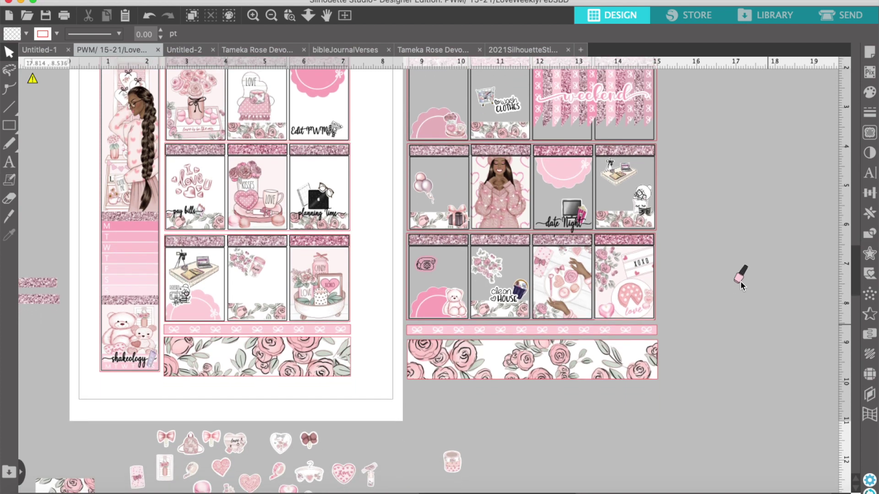
scroll(742, 284, "down", 5)
left_click_drag(742, 251, 566, 128)
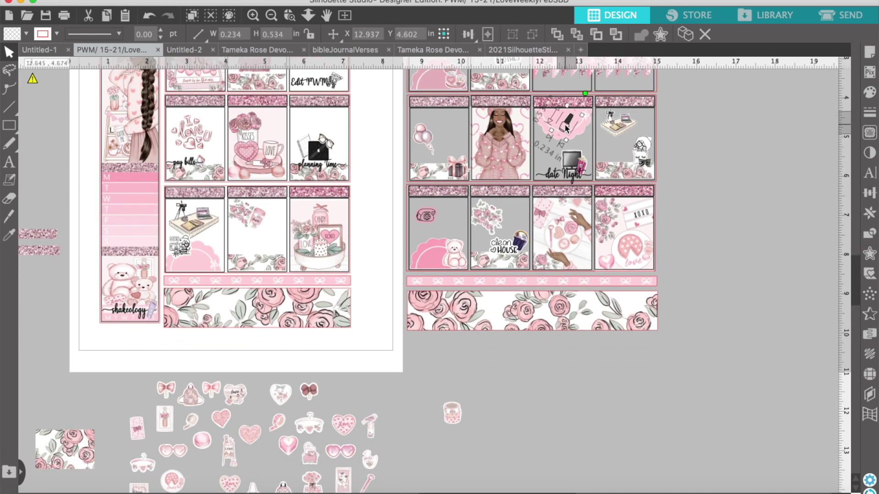
Place a pink heart sticker about 0.43 × 0.42 in opposite the nail polish on Saturday's doily and bring it to front.
scroll(389, 352, "down", 3)
left_click_drag(267, 483, 546, 119)
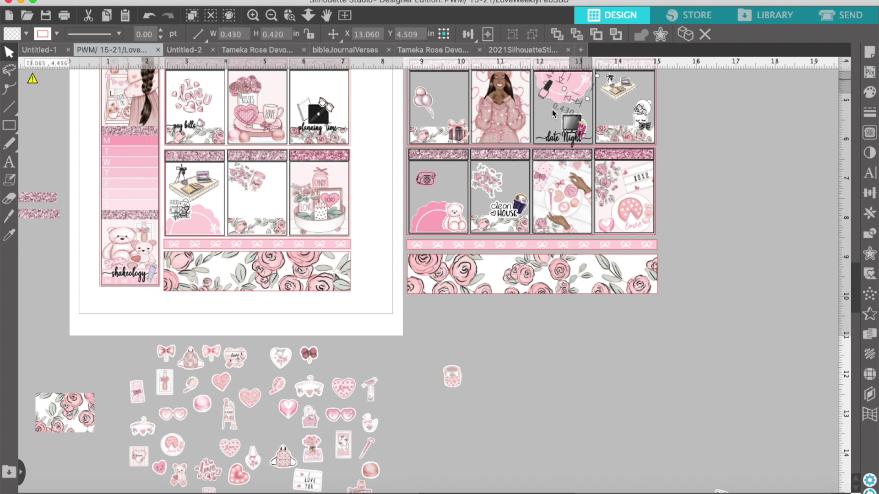
right_click(545, 118)
left_click(568, 330)
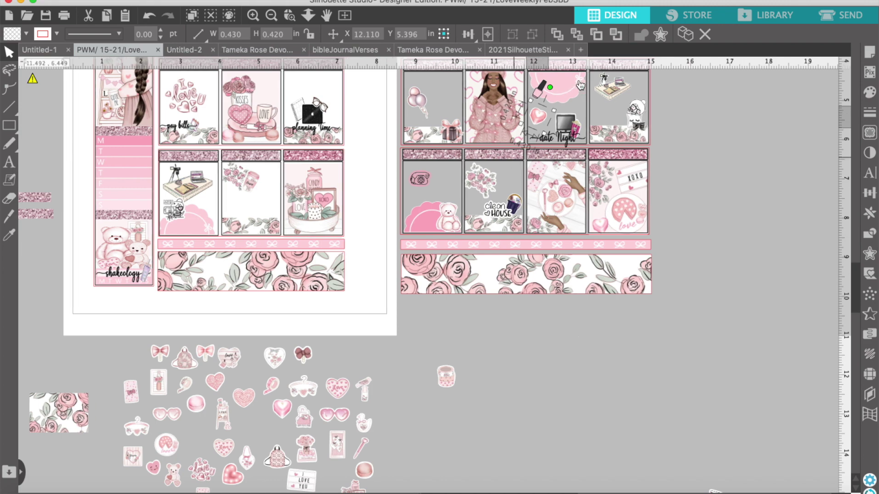
left_click_drag(538, 115, 582, 86)
scroll(761, 253, "up", 10)
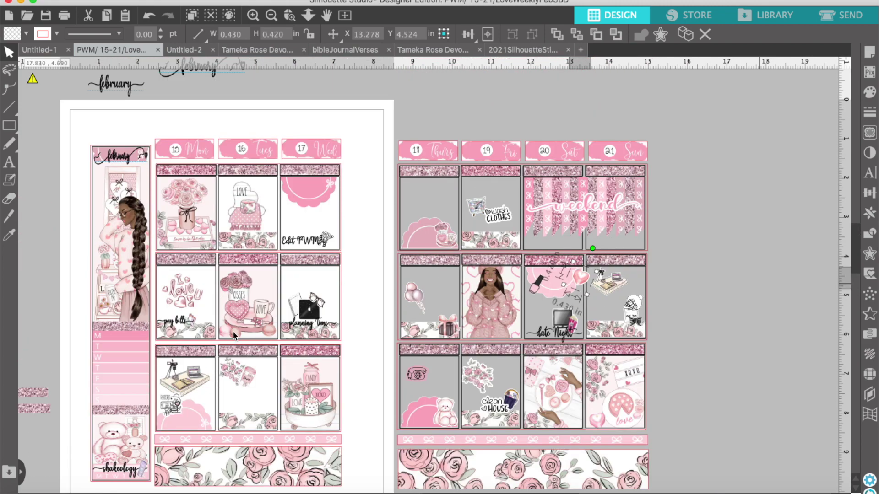
scroll(532, 237, "up", 4)
scroll(747, 431, "down", 1)
left_click_drag(579, 328, 571, 327)
left_click(369, 247)
Duplicate the plain february text above the page and rewrite the copy as a birthday label with the person's first name.
left_click(117, 137)
right_click(117, 135)
left_click(133, 229)
left_click_drag(226, 137, 324, 125)
double_click(324, 126)
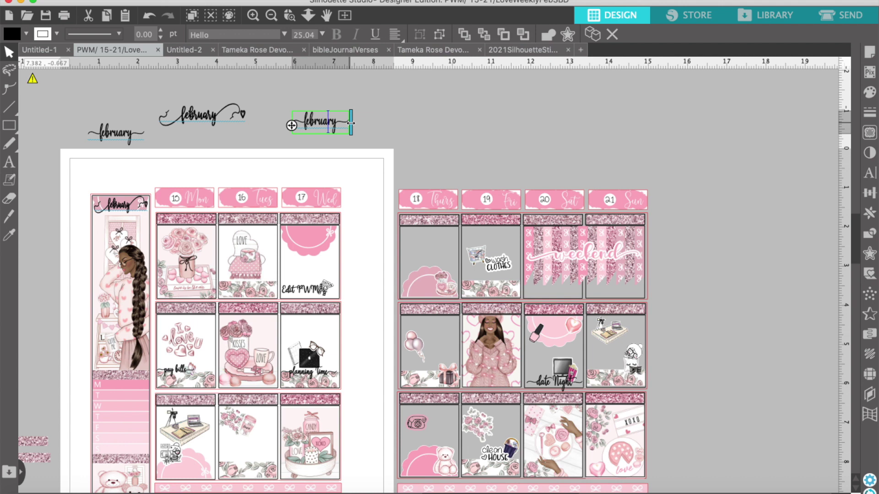
key("BackSpace")
key("BackSpace")
key("BackSpace")
key("BackSpace")
key("BackSpace")
key("BackSpace")
type("Lette's B")
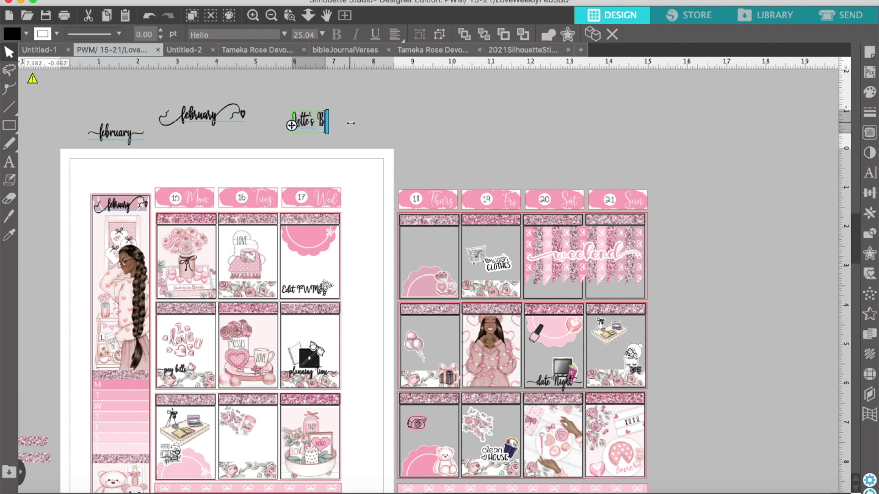
left_click(394, 124)
Shrink the birthday label to about 20 pt and place it above the balloons in Thursday's middle box.
left_click_drag(338, 125, 426, 136)
left_click_drag(377, 119, 441, 328)
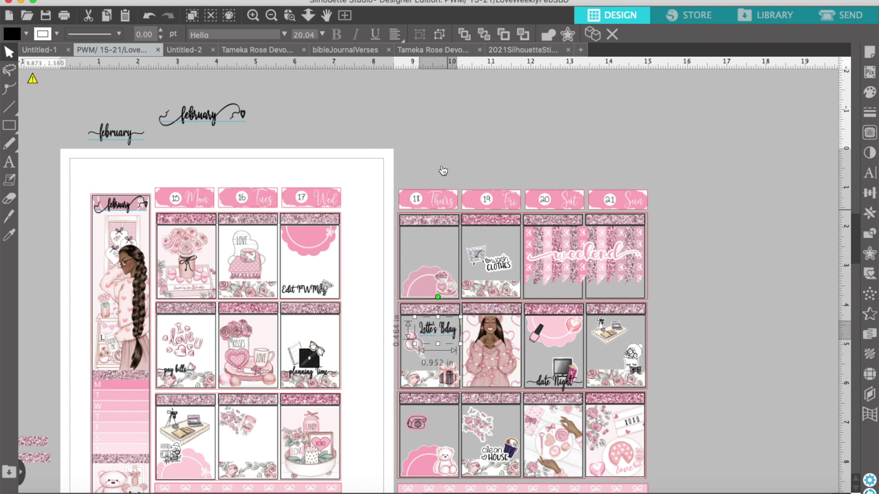
left_click(443, 170)
Duplicate the plain february text again and move the copy to the empty area above Wednesday's column.
right_click(124, 134)
left_click(156, 218)
left_click_drag(127, 134, 349, 135)
Rewrite the february copy as "Talked w/ baby sis".
double_click(351, 139)
key("BackSpace")
key("BackSpace")
key("BackSpace")
key("BackSpace")
key("BackSpace")
key("BackSpace")
key("BackSpace")
key("BackSpace")
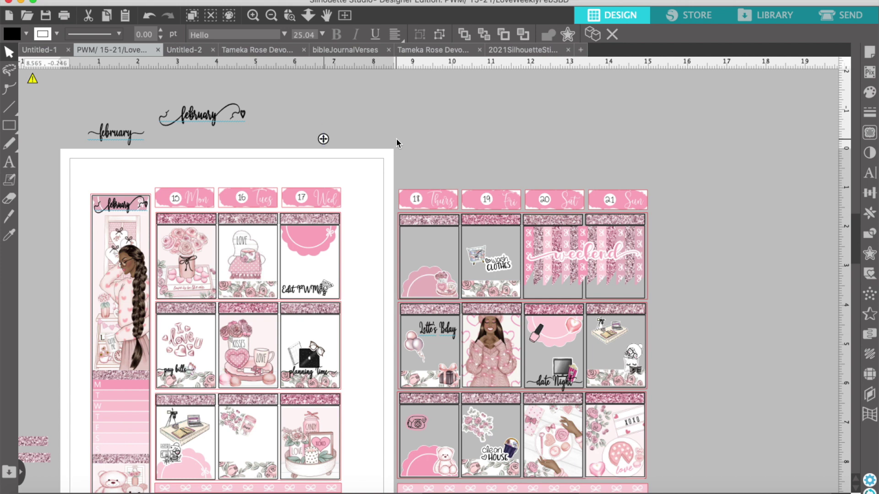
type("Talked with ")
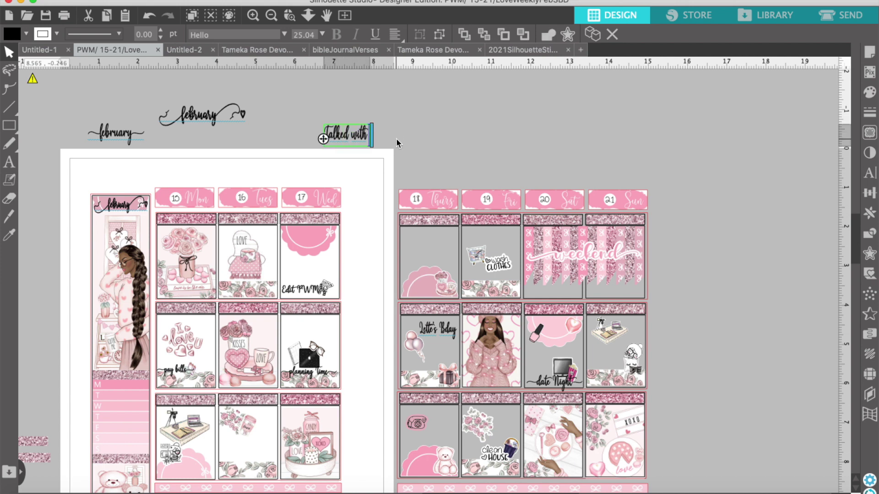
type("color")
key("BackSpace")
key("BackSpace")
key("BackSpace")
key("BackSpace")
key("BackSpace")
key("BackSpace")
key("BackSpace")
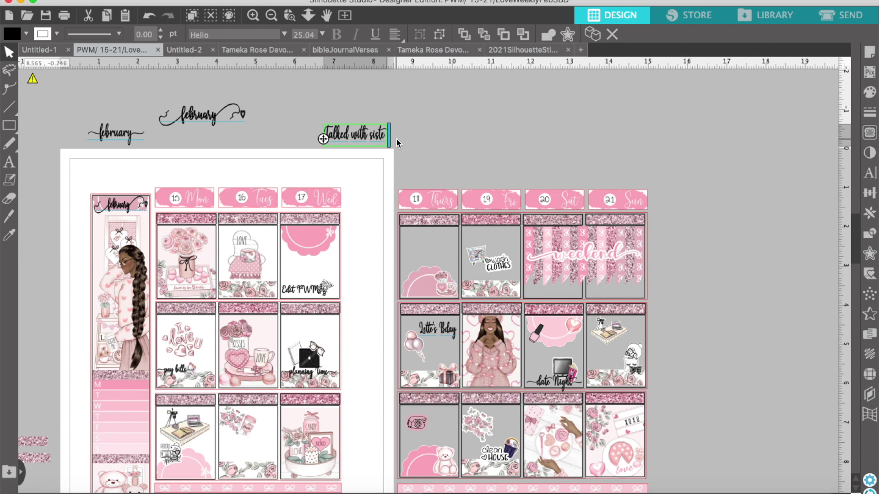
key("BackSpace")
key("BackSpace")
type("/ baby sis")
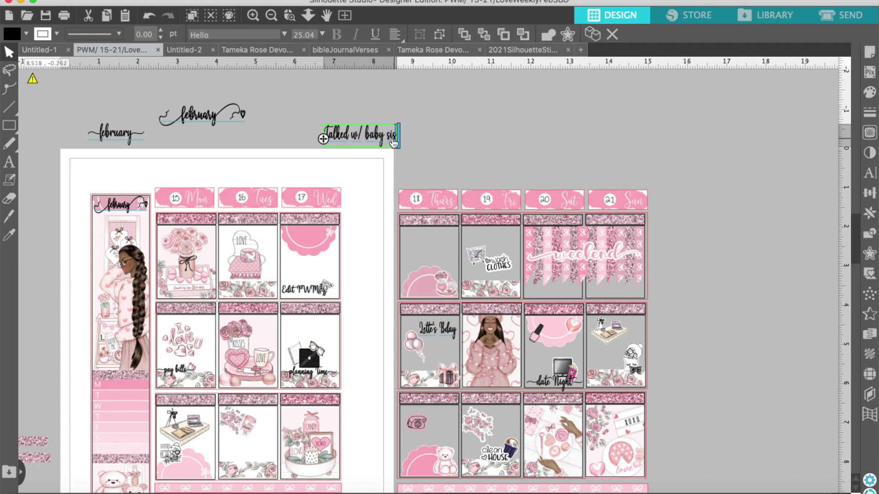
left_click(386, 157)
Shrink the "Talked w/ baby sis" text to about 18 pt and place it below the telephone in Thursday's bottom box.
left_click(366, 136)
left_click_drag(320, 120, 437, 441)
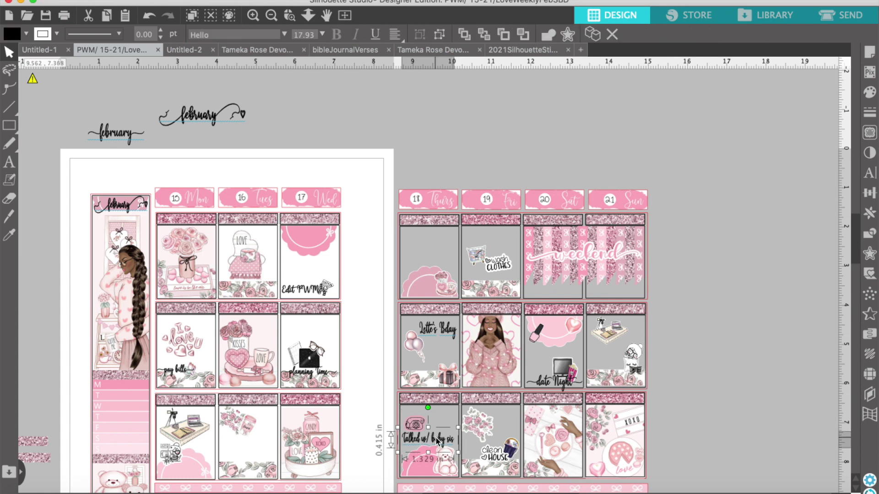
left_click(678, 349)
Make another copy of the plain february text, move it above Wednesday's column and rewrite it as "No School".
right_click(113, 132)
left_click(137, 183)
right_click(113, 130)
left_click(137, 193)
left_click_drag(129, 135, 325, 131)
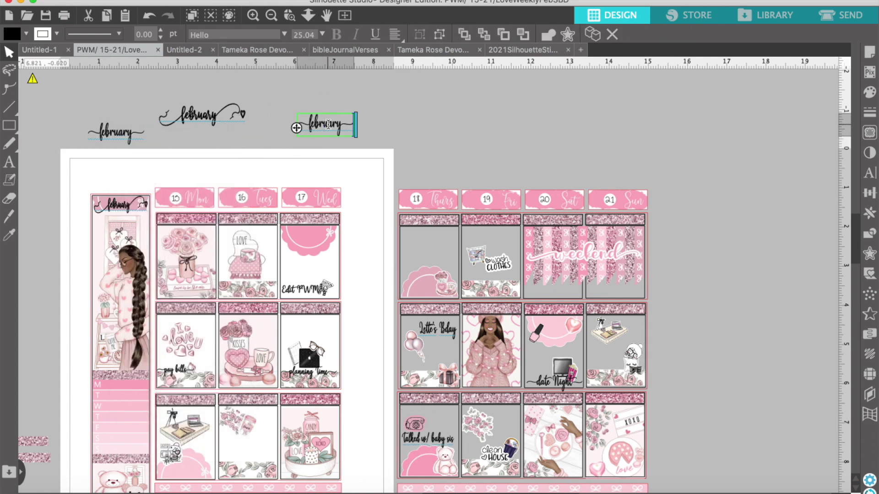
key("BackSpace")
key("BackSpace")
key("BackSpace")
type("No")
Place the "No School" text over the rose strip in Monday's middle box and nudge the pay bills sticker clear of it.
left_click_drag(328, 123, 216, 388)
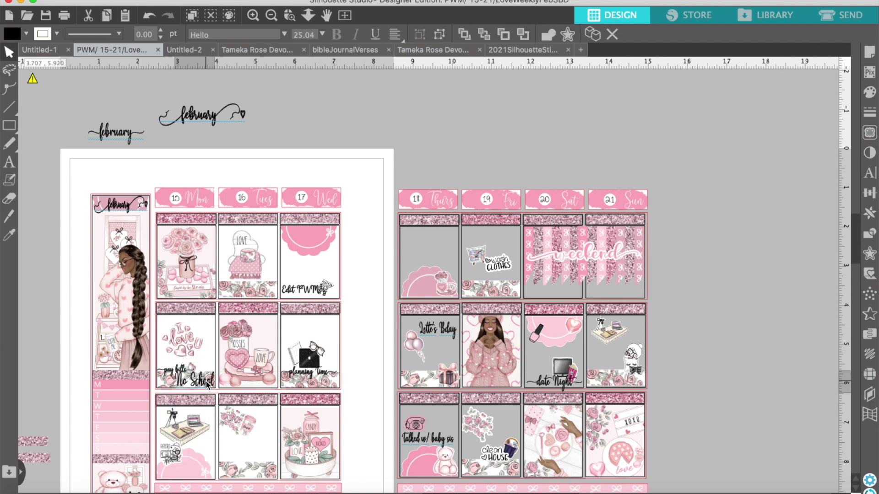
left_click(167, 372)
left_click_drag(156, 360, 184, 364)
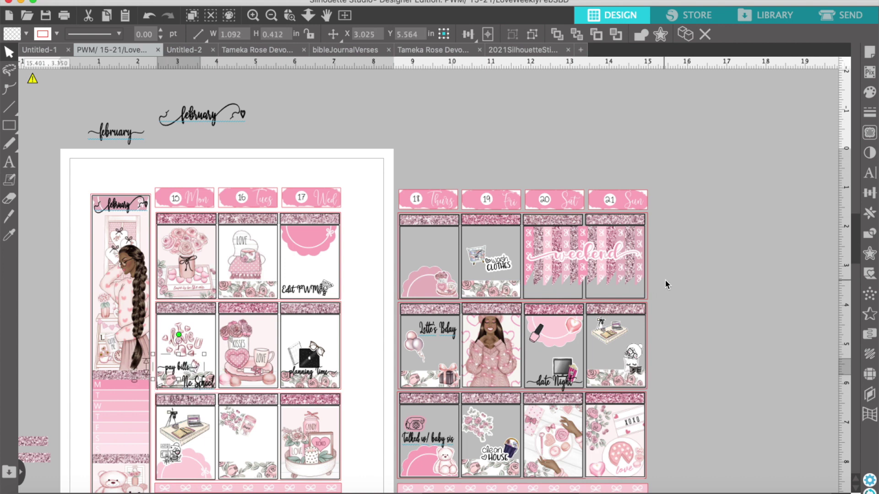
Make two more duplicates of the plain february text above the page.
left_click(133, 132)
right_click(124, 130)
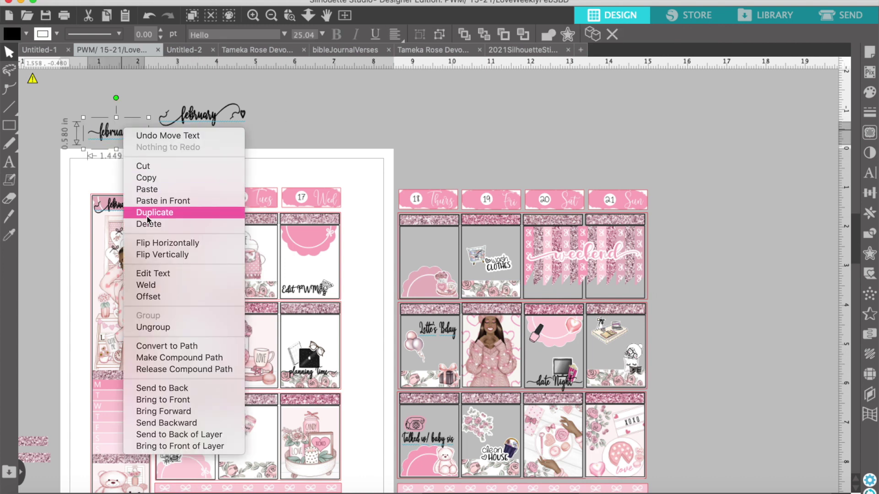
left_click(147, 217)
right_click(143, 134)
left_click(170, 216)
Rewrite one of the february copies as "Bible Journal" and move it to the empty area beside Sunday's middle box.
left_click_drag(157, 132, 326, 130)
double_click(326, 131)
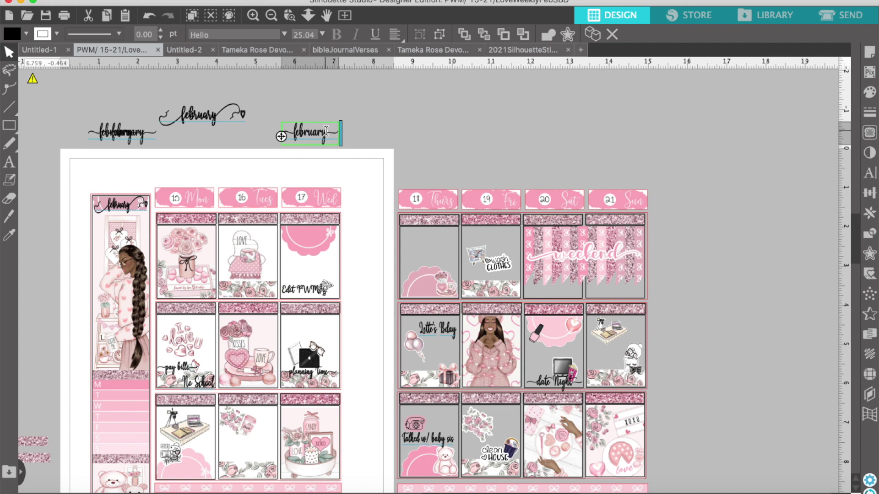
key("BackSpace")
key("BackSpace")
key("BackSpace")
key("BackSpace")
key("BackSpace")
key("BackSpace")
key("BackSpace")
key("BackSpace")
type("Bible J")
key("BackSpace")
key("BackSpace")
key("BackSpace")
key("BackSpace")
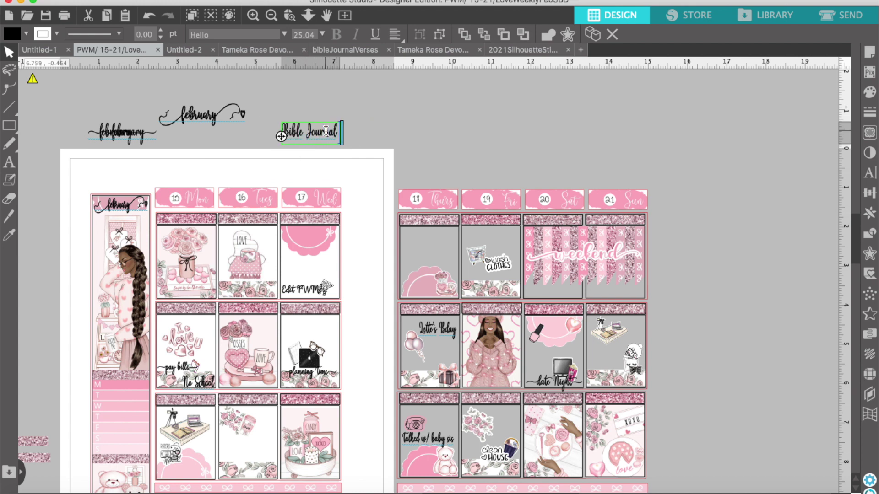
left_click_drag(311, 133, 686, 332)
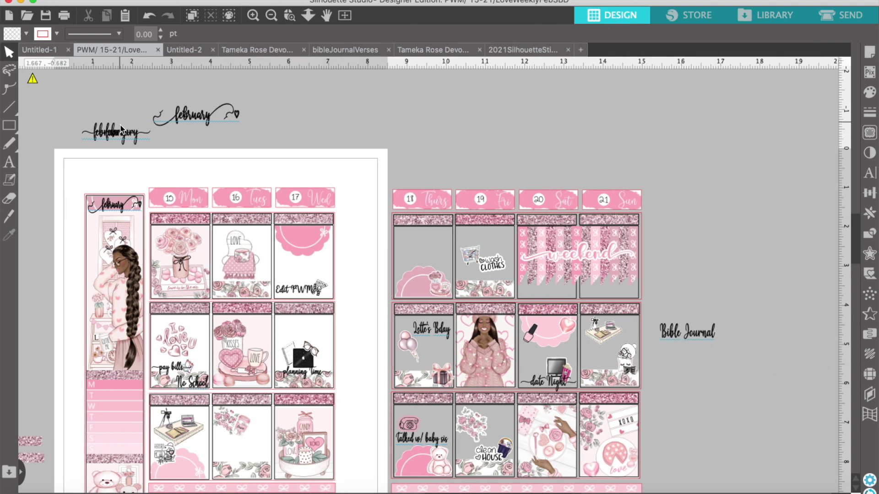
Move the remaining february copy above Wednesday's column and rewrite it as "Silhouette P.W.M.".
left_click_drag(121, 131, 295, 130)
double_click(295, 129)
key("BackSpace")
key("BackSpace")
key("BackSpace")
key("BackSpace")
key("BackSpace")
key("BackSpace")
key("BackSpace")
key("BackSpace")
type("Silhouette PWM")
key("BackSpace")
key("BackSpace")
type("wm")
key("BackSpace")
key("BackSpace")
type(".W.M.")
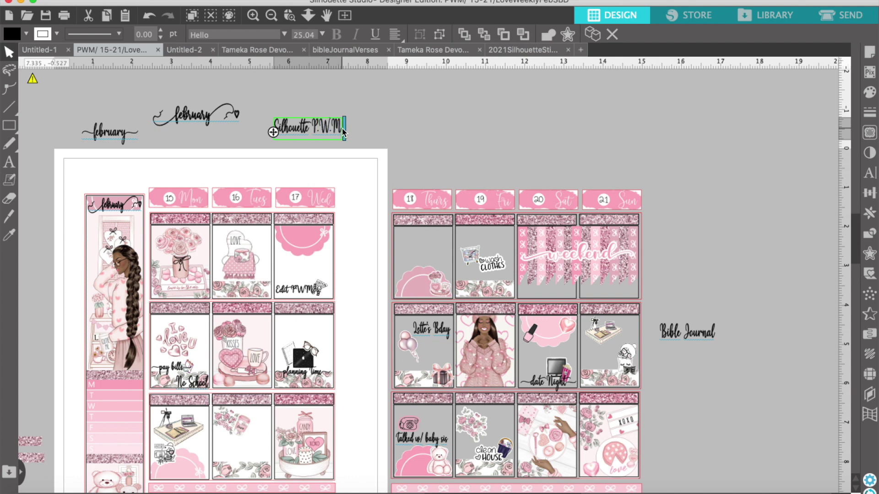
Shrink the "Silhouette P.W.M." text and place it at the bottom of Monday's lowest box.
left_click(456, 145)
left_click(335, 129)
left_click_drag(348, 113, 184, 477)
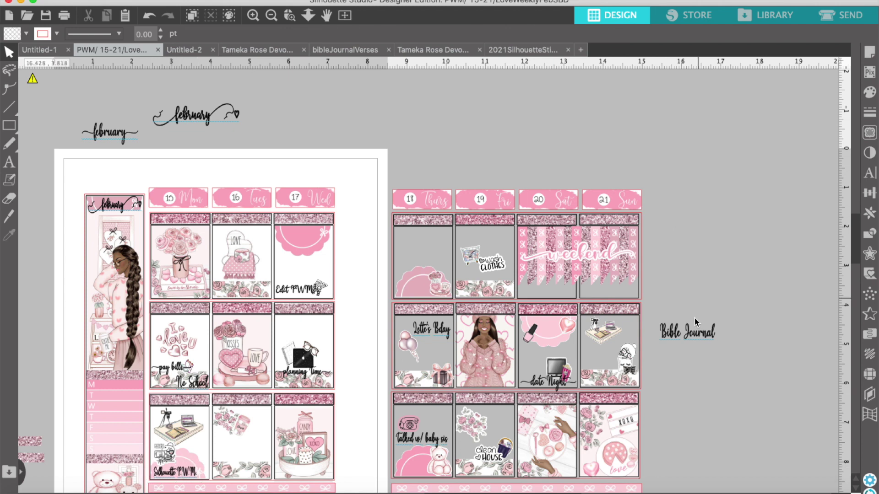
Scale the "Bible Journal" text to about 15 pt and place it below the desk sticker in Sunday's middle box.
left_click(691, 332)
left_click_drag(723, 318, 610, 350)
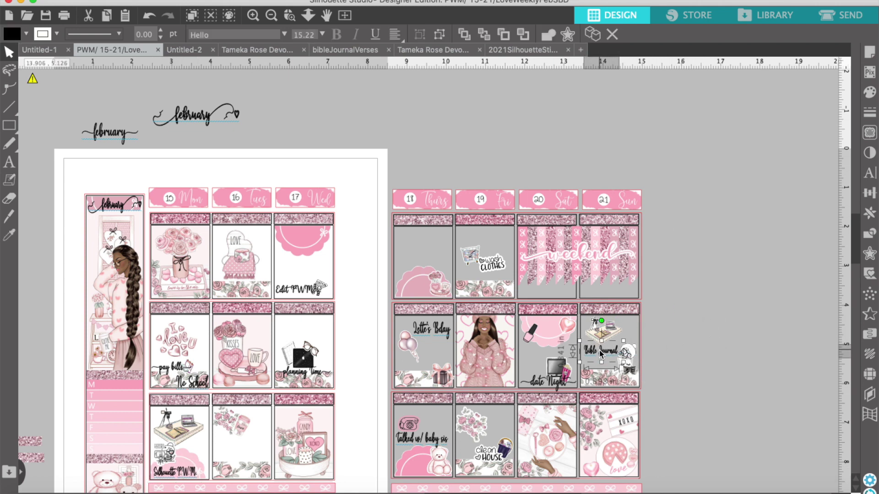
left_click(676, 317)
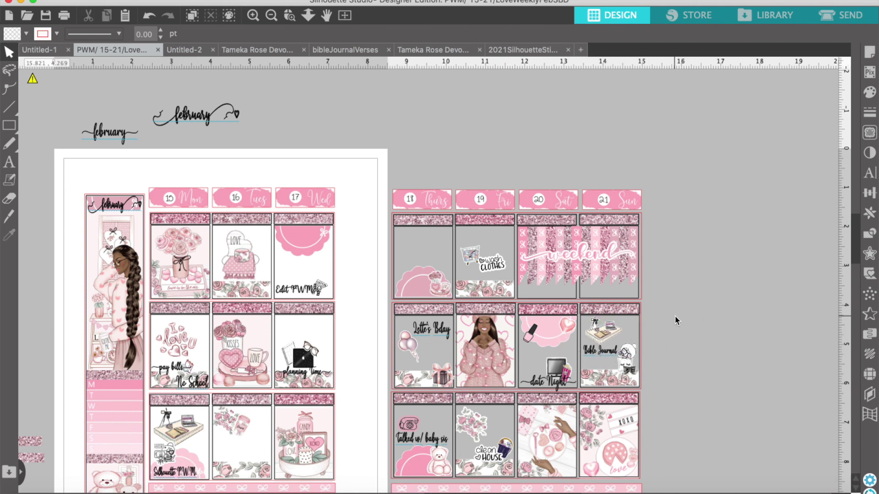
Delete the unused pink icon set, the word-and-icon stickers and the spare glitter strips beside the page.
scroll(713, 228, "down", 3)
scroll(713, 227, "down", 1)
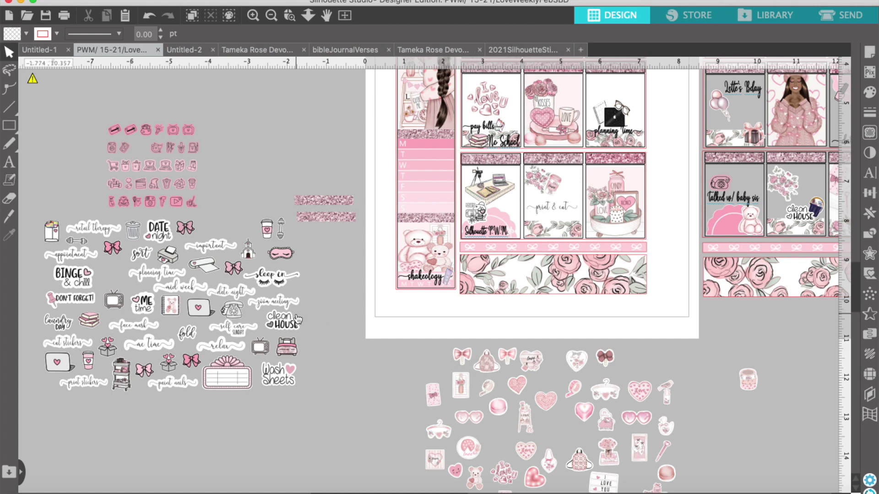
mouse_move(106, 118)
left_mouse_down()
mouse_move(202, 197)
mouse_move(205, 222)
left_mouse_up()
key("Delete")
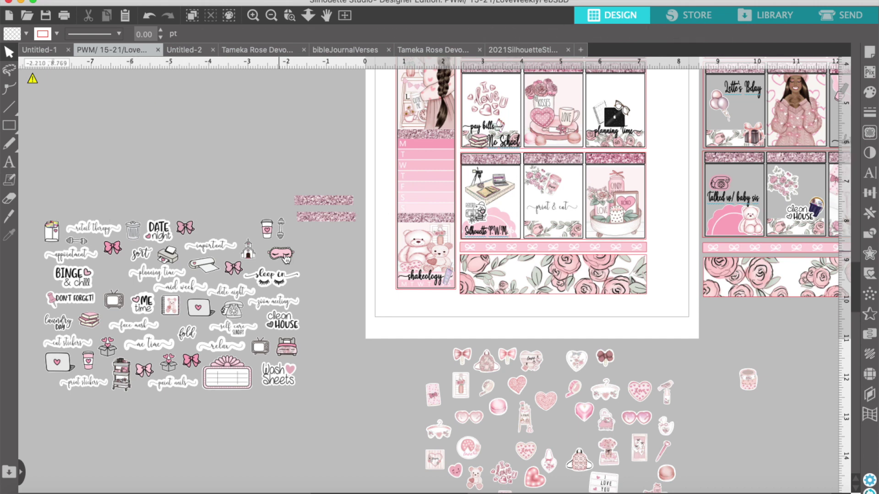
left_click_drag(321, 412, 30, 197)
key("Delete")
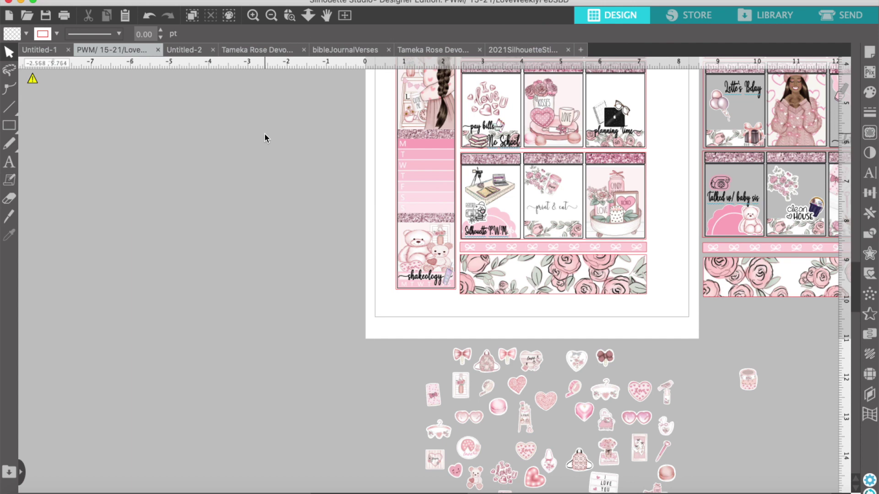
Place the hanging-hearts sticker in Thursday's top box above the pink scallop, sized about 0.94 by 1.45 inches.
left_click(272, 16)
scroll(298, 221, "right", 3)
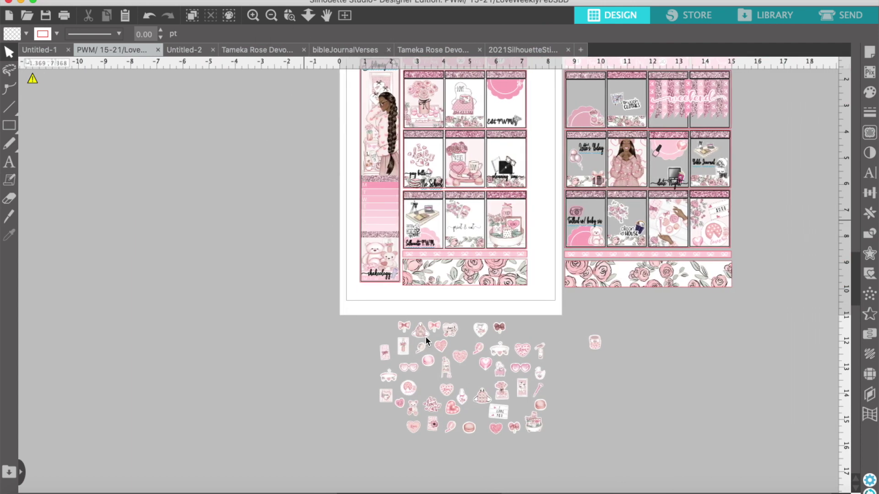
scroll(501, 387, "right", 2)
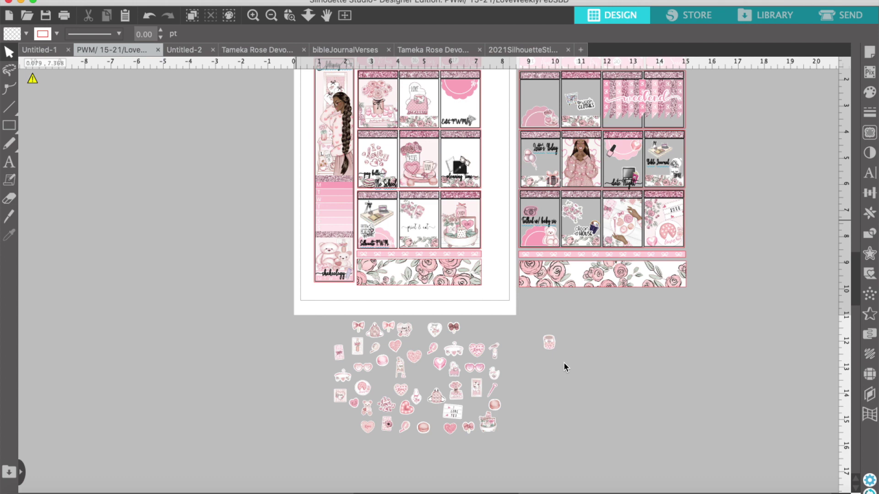
scroll(474, 386, "right", 1)
left_click_drag(456, 389, 498, 124)
scroll(514, 83, "up", 1)
scroll(513, 84, "up", 1)
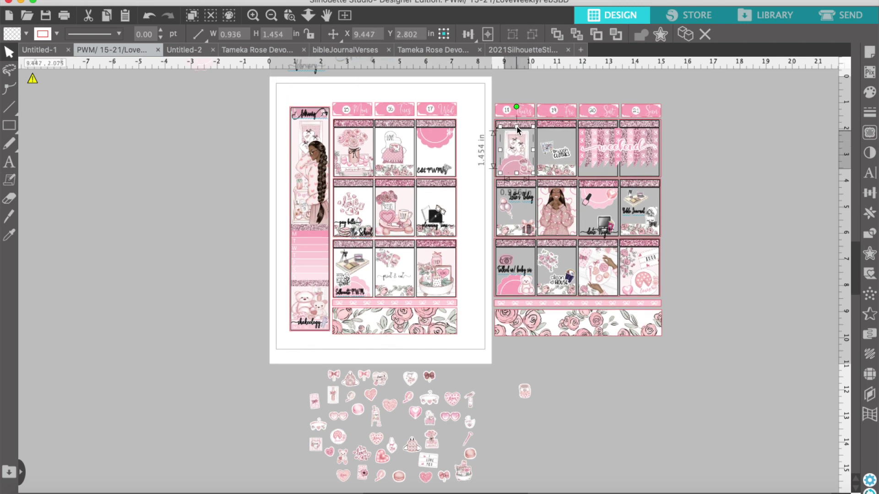
left_click(676, 166)
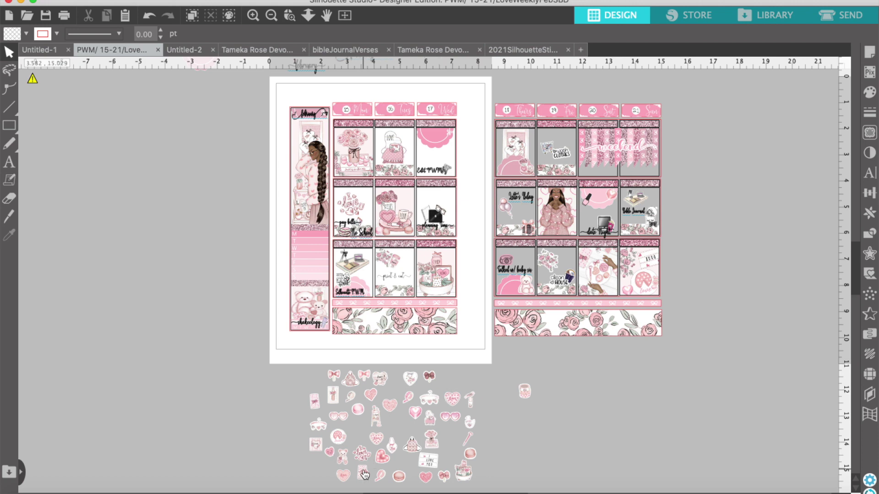
Place the camera sticker, tilted and about 0.48 by 0.64 inches, on the pink scallop in Wednesday's top box.
left_click_drag(364, 474, 442, 125)
right_click(445, 147)
left_click(480, 432)
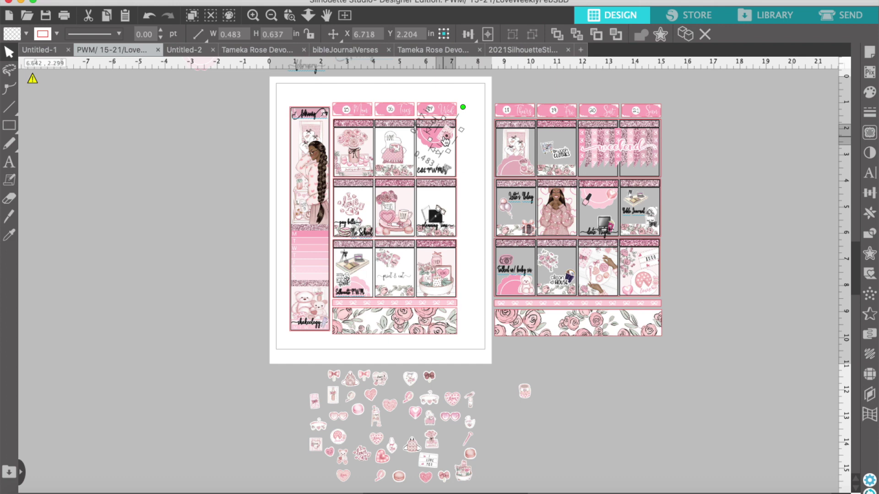
left_click(732, 171)
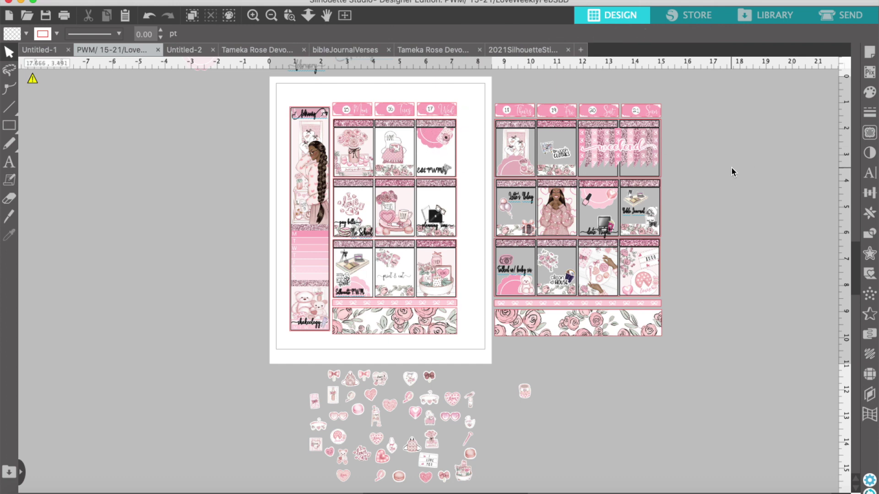
Delete the leftover decorative stickers below the page and the stray item near the planner layout.
left_click_drag(274, 367, 542, 467)
key("Delete")
scroll(468, 454, "down", 3)
left_click_drag(320, 378, 488, 441)
key("Delete")
scroll(487, 440, "up", 4)
left_click(205, 91)
key("Delete")
Move the two spare february texts from above the page to the empty area well away from the layout.
scroll(183, 83, "right", 3)
left_click_drag(183, 82, 19, 142)
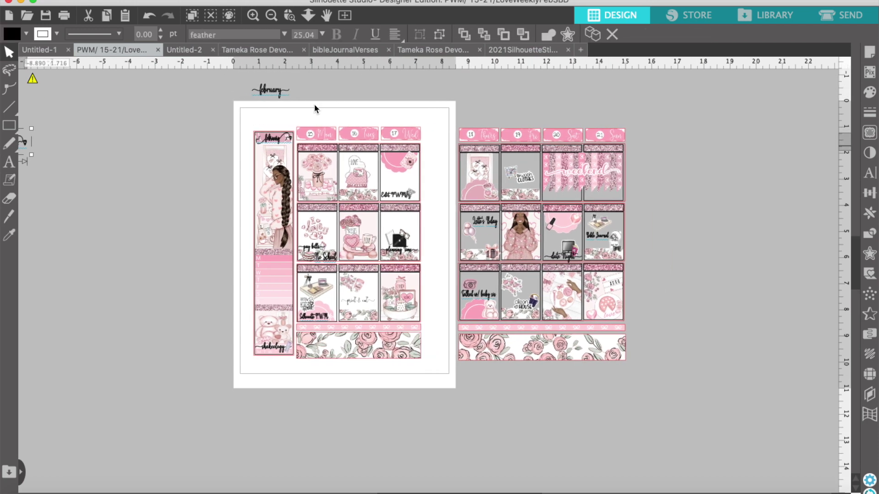
left_click_drag(272, 90, 23, 193)
Nudge the bow strip and the rose strip beneath the Thursday–Sunday columns slightly upward.
left_click(468, 118)
left_click_drag(468, 117, 645, 365)
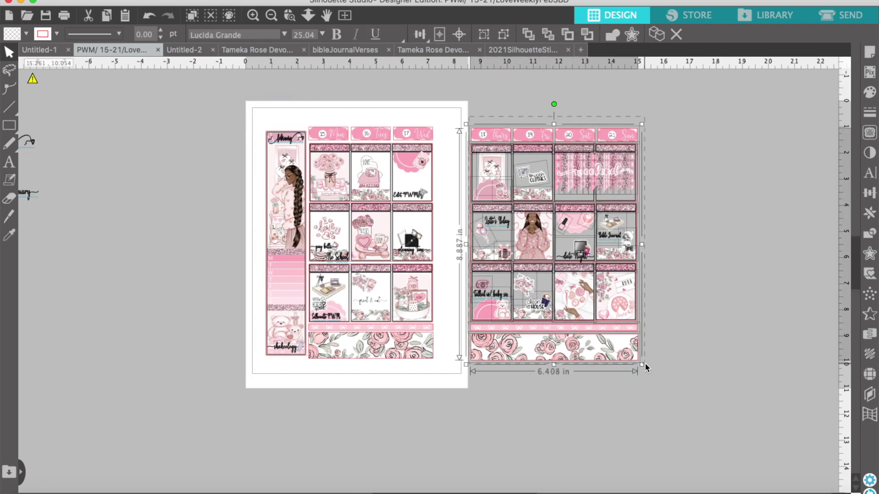
left_click(365, 85)
left_click(253, 16)
left_click_drag(587, 357, 588, 355)
left_click_drag(591, 397, 590, 393)
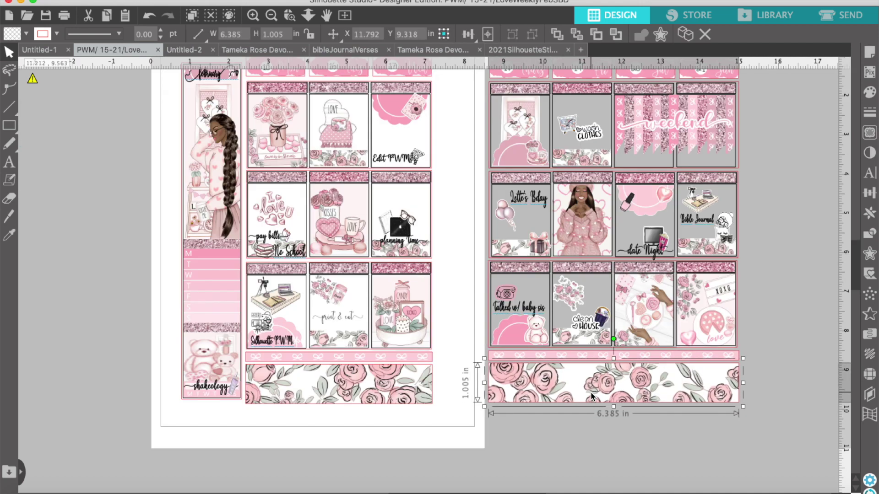
left_click(786, 299)
scroll(804, 180, "up", 4)
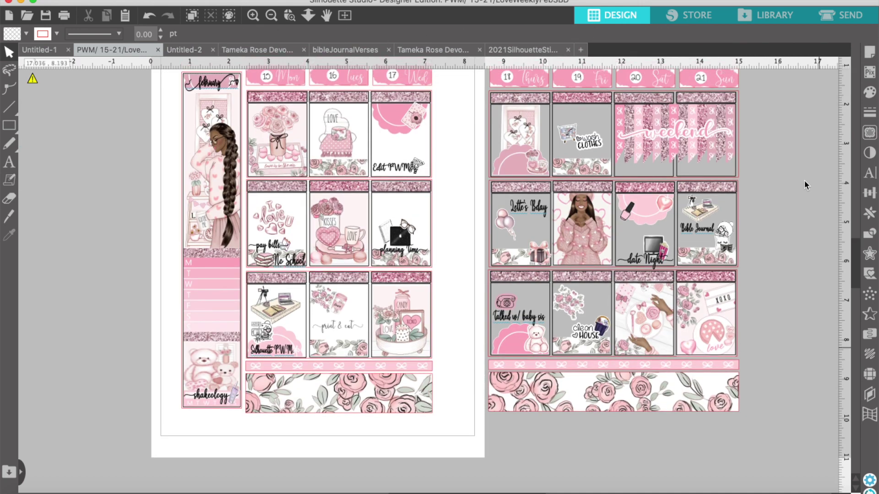
scroll(805, 106, "up", 3)
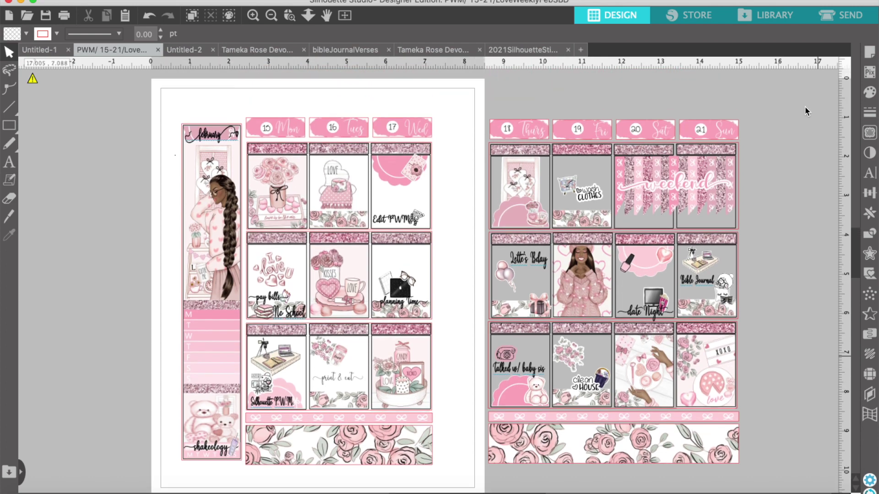
Group all the stickers of the Thursday–Sunday half into one object.
scroll(463, 156, "down", 2)
left_click_drag(464, 158, 644, 408)
right_click(607, 350)
scroll(672, 412, "down", 5)
left_click(672, 402)
Group the february sidebar with the Monday–Wednesday half and shift the group towards the page's centre.
left_click_drag(178, 140, 441, 418)
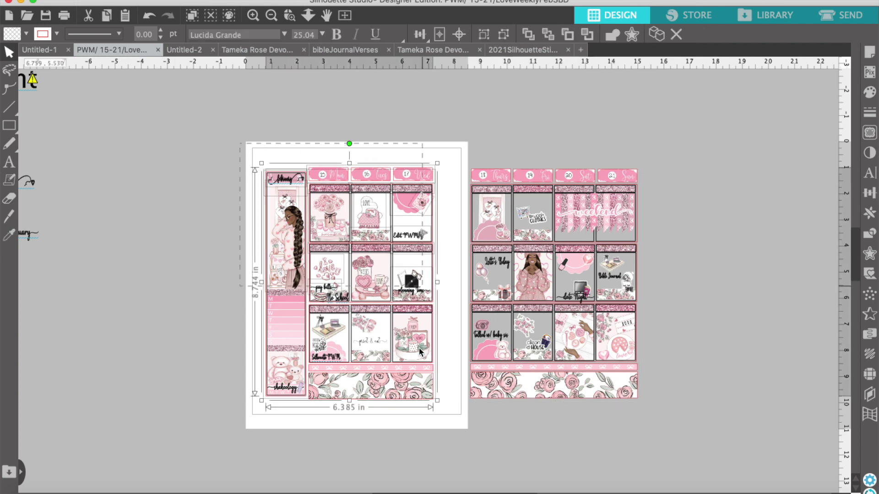
right_click(361, 298)
left_click(404, 412)
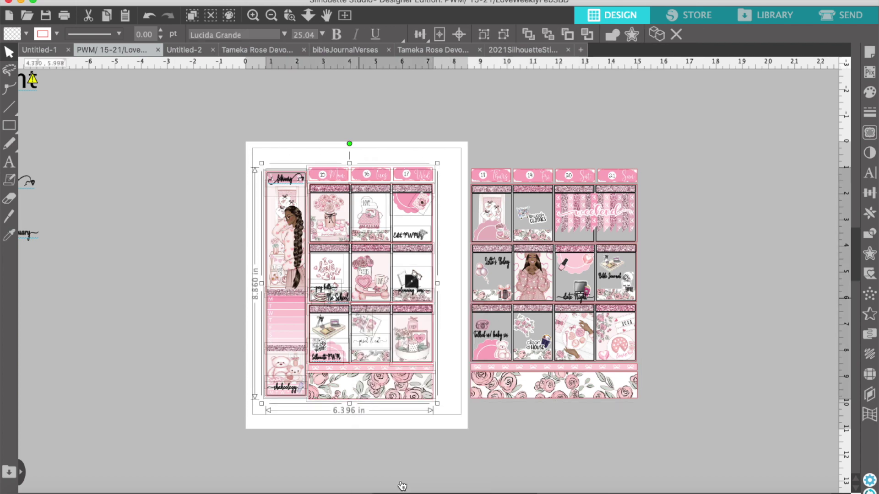
left_click(357, 249)
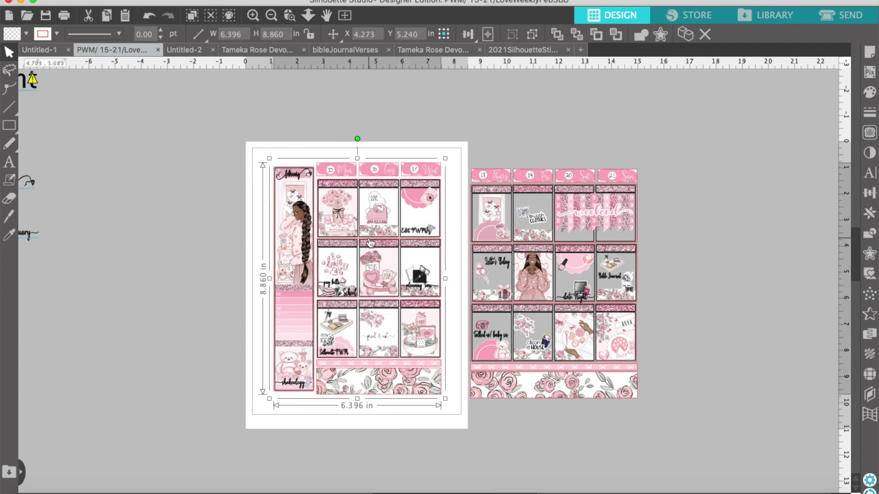
Turn on registration marks with length 0.375 in and insets of 0.625 left, 0.519 top, 0.394 right and 1.024 bottom.
left_click(870, 52)
left_click(777, 122)
left_click(737, 147)
left_click(710, 91)
left_click(813, 159)
left_click(813, 160)
left_click(669, 232)
left_click(813, 274)
left_click(812, 297)
Move the Monday–Wednesday group off the page and position the Thursday–Sunday group within the registration marks.
left_click(357, 241)
key("Left")
left_click(212, 264)
scroll(213, 262, "left", 1)
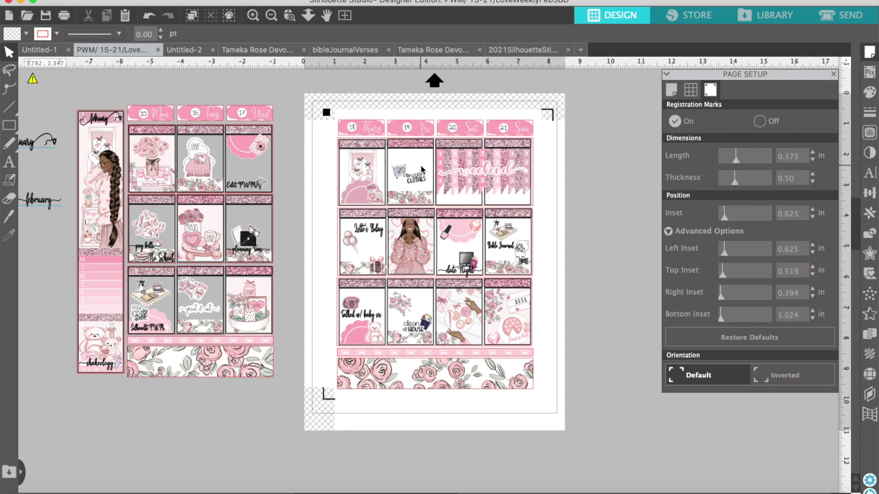
Open the Thursday–Sunday page as a PDF in Preview from the print settings and look over its layout.
left_click(120, 1)
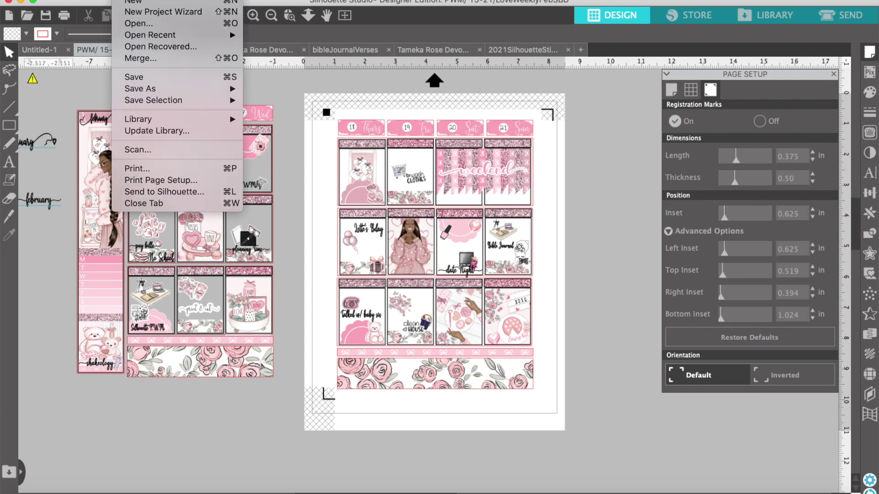
left_click(162, 169)
left_click(330, 287)
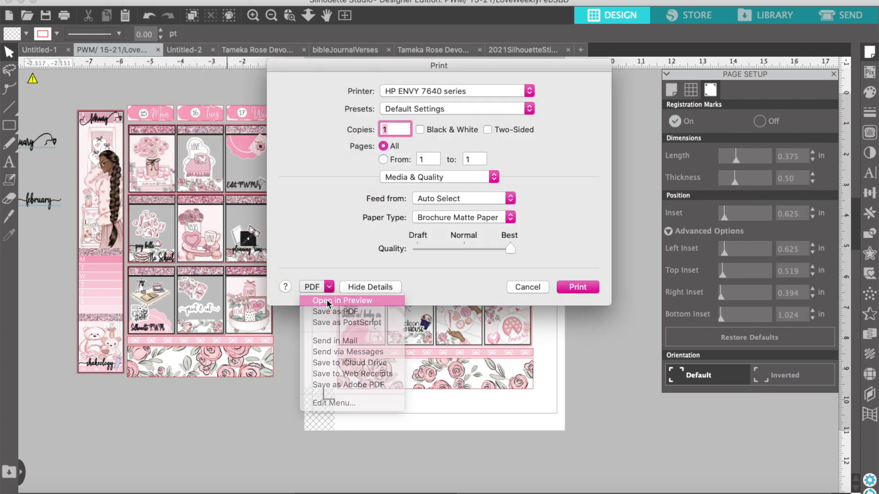
left_click(327, 300)
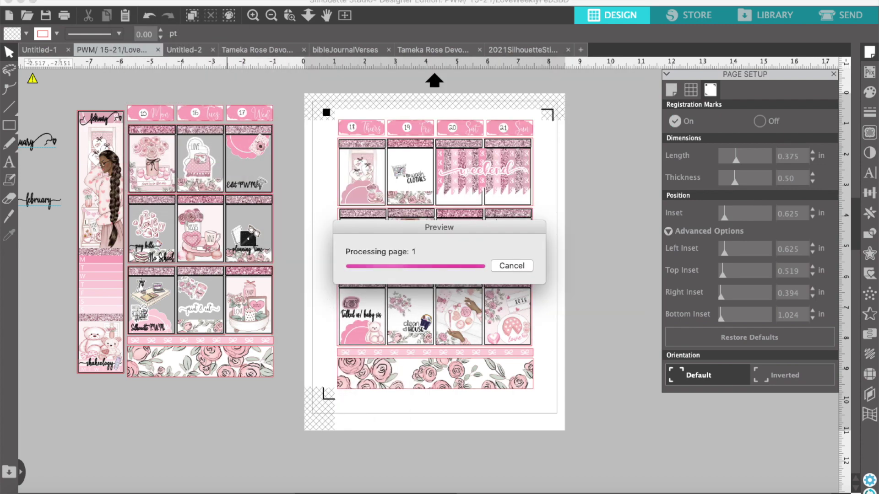
scroll(424, 244, "down", 2)
scroll(423, 244, "down", 1)
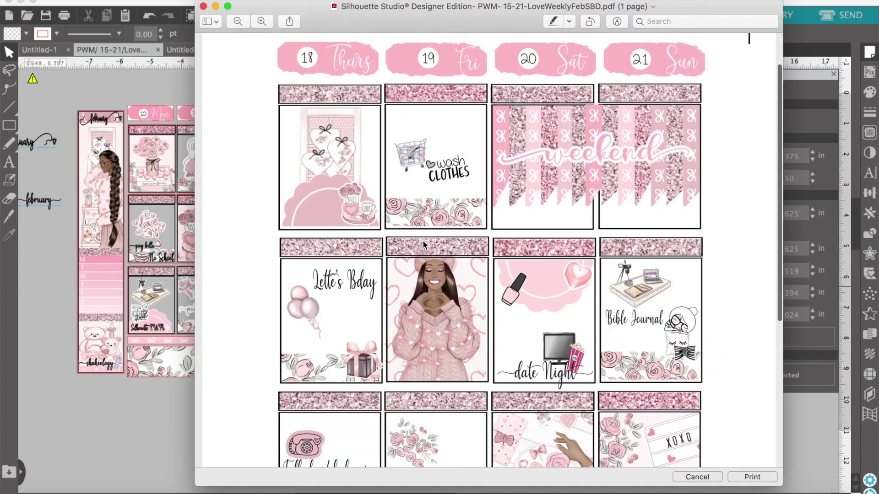
scroll(418, 257, "down", 10)
scroll(417, 257, "up", 10)
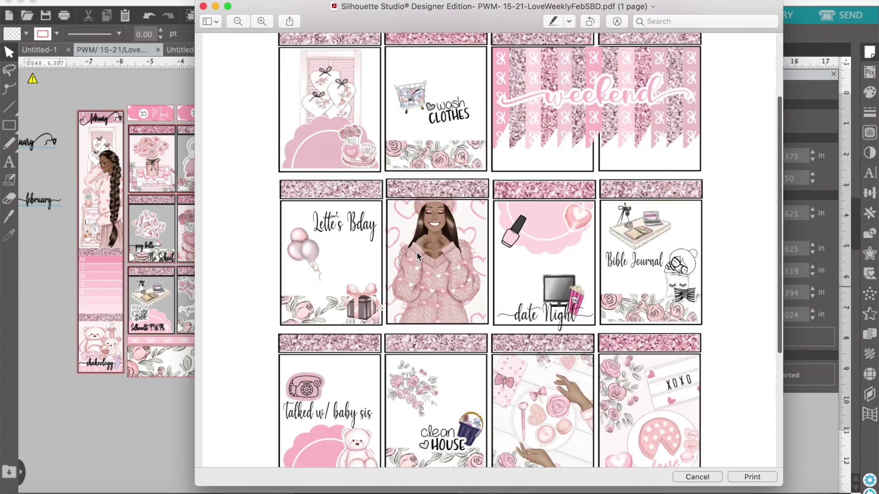
Search Finder for LoveSBD and bring LoveSBDPL.jpeg into the planner design.
left_click(83, 1)
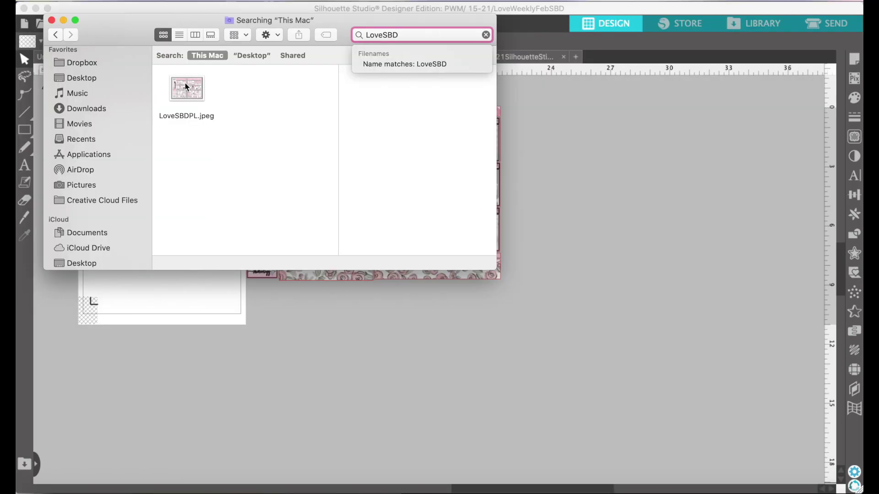
left_click_drag(186, 87, 533, 263)
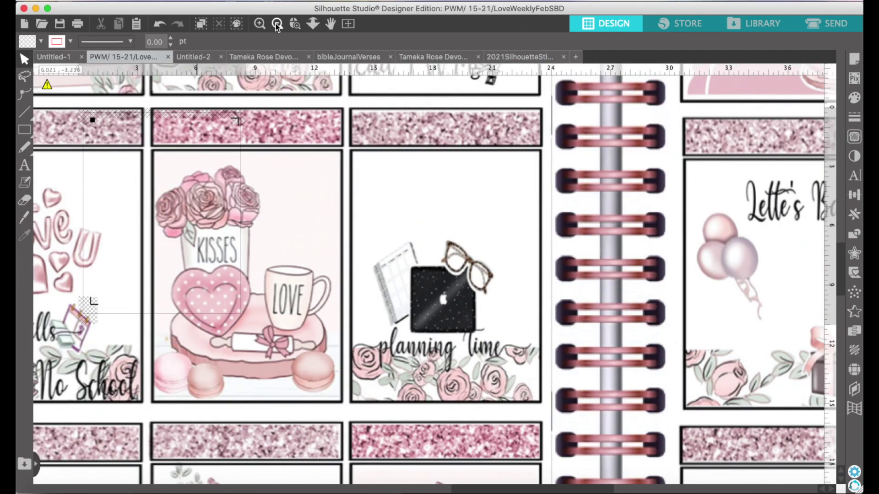
Scale the imported planner mockup image down to 23.635 by 16.561 inches, clear of the page.
left_click(277, 25)
left_click_drag(654, 145, 416, 291)
left_click_drag(469, 328, 134, 216)
left_click(298, 332)
left_click_drag(274, 305, 329, 343)
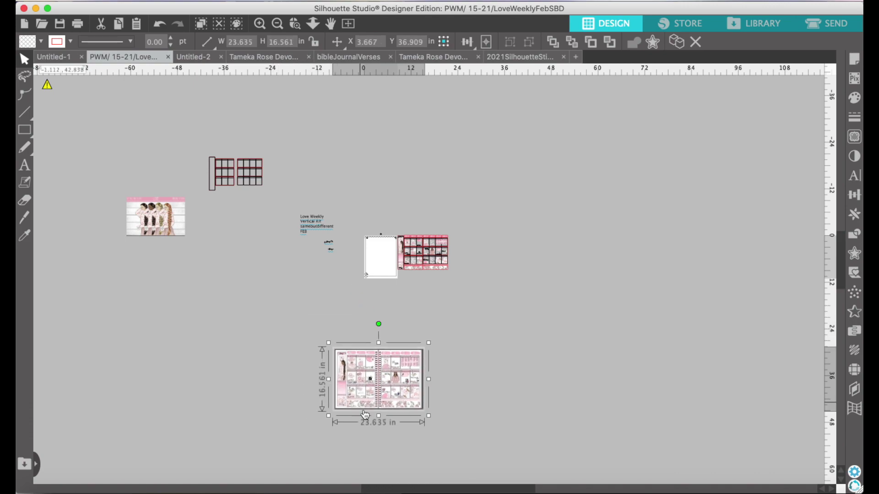
Move the planner mockup into the empty area beside the finished sticker layout.
left_click_drag(363, 409, 507, 315)
left_click(260, 25)
left_click(259, 25)
left_click(260, 25)
left_click(260, 25)
left_click_drag(717, 251, 617, 223)
Examine the planner mockup up close across all seven days and compare it with the sticker layout.
scroll(460, 332, "right", 5)
scroll(459, 333, "down", 2)
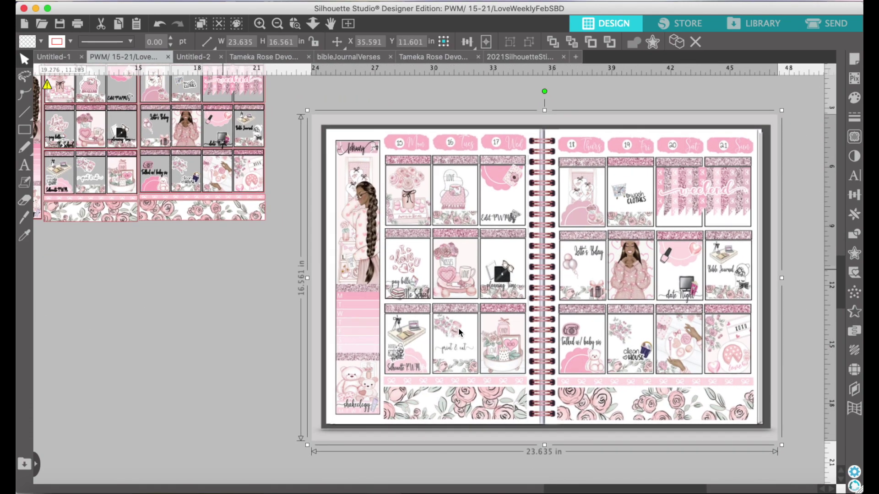
left_click(259, 25)
scroll(440, 202, "up", 2)
scroll(441, 202, "left", 1)
scroll(441, 201, "right", 4)
scroll(441, 202, "down", 3)
scroll(441, 204, "up", 3)
scroll(441, 204, "right", 3)
scroll(440, 204, "down", 2)
scroll(441, 204, "left", 2)
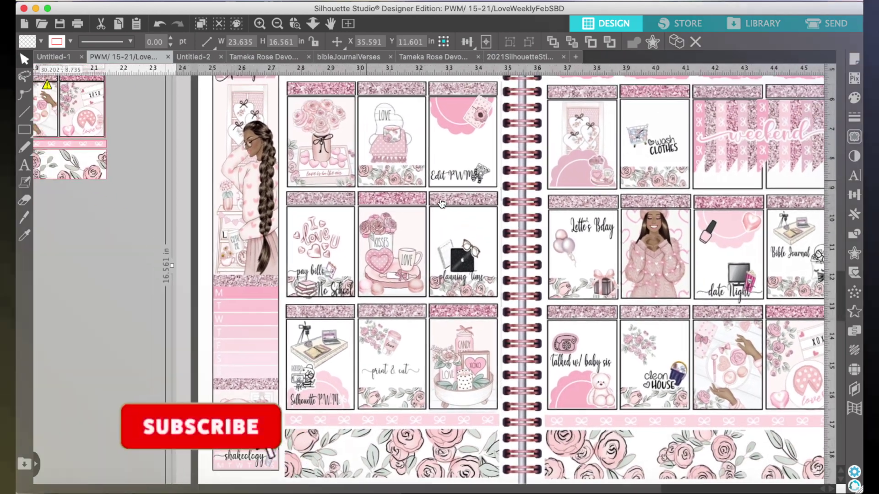
scroll(442, 203, "up", 2)
scroll(442, 204, "left", 3)
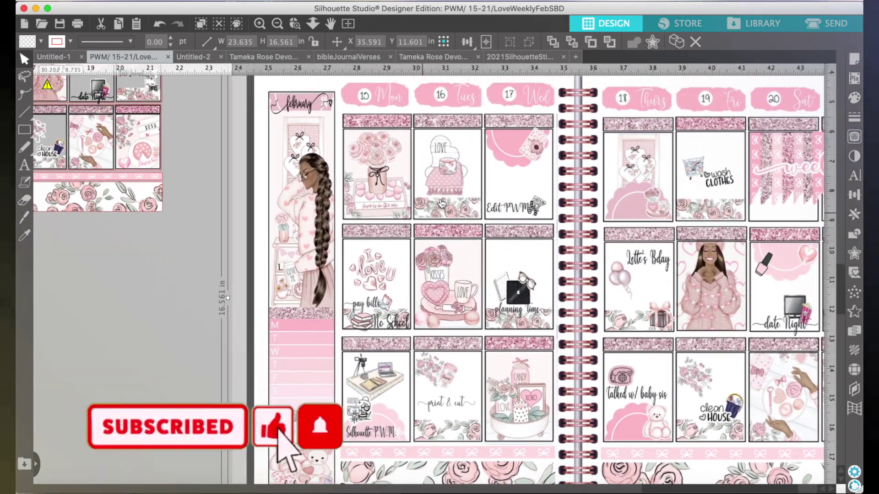
scroll(442, 204, "left", 3)
scroll(442, 204, "up", 3)
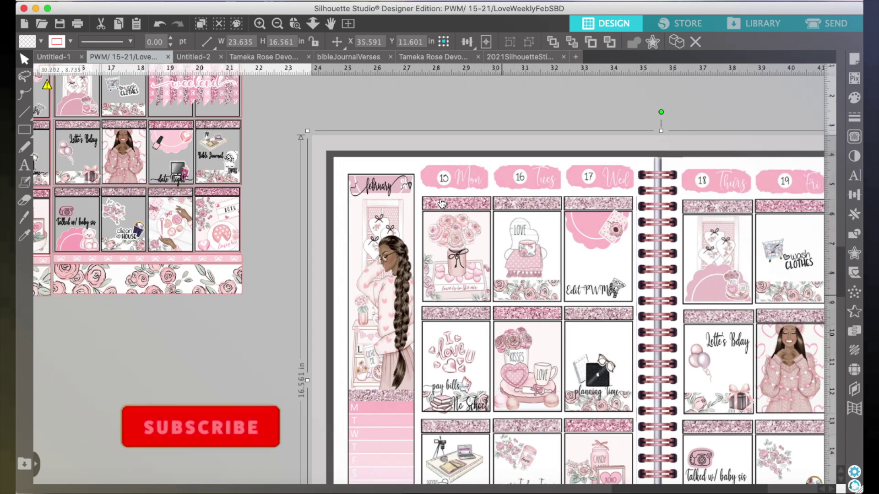
scroll(442, 204, "up", 2)
scroll(442, 204, "left", 5)
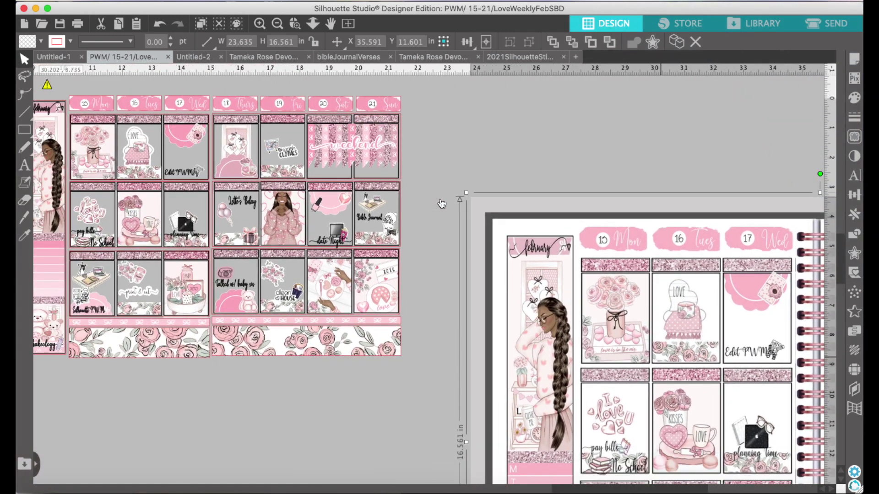
scroll(442, 204, "left", 1)
scroll(442, 204, "right", 5)
scroll(442, 204, "down", 3)
scroll(442, 204, "left", 3)
scroll(442, 204, "up", 2)
scroll(442, 204, "left", 3)
scroll(442, 204, "right", 3)
Shrink the planner mockup to 15.019 by 10.523 inches and place it next to the sticker layout at matching height.
left_click(277, 24)
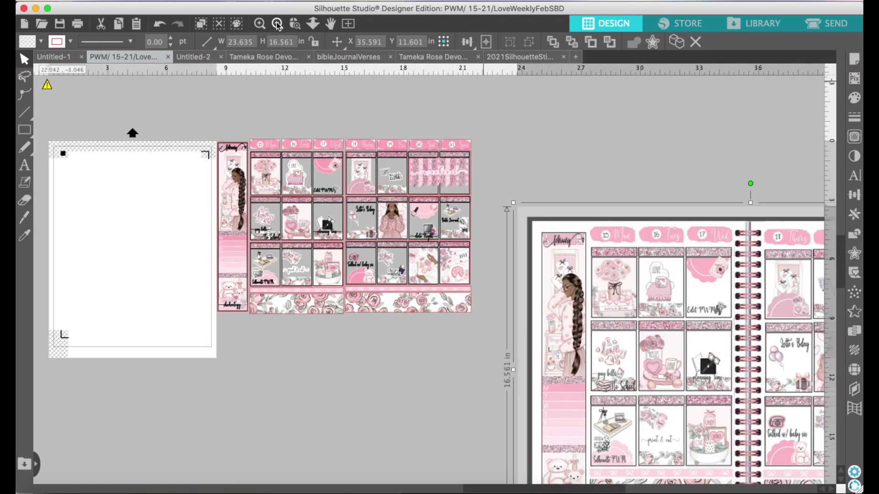
left_click(277, 24)
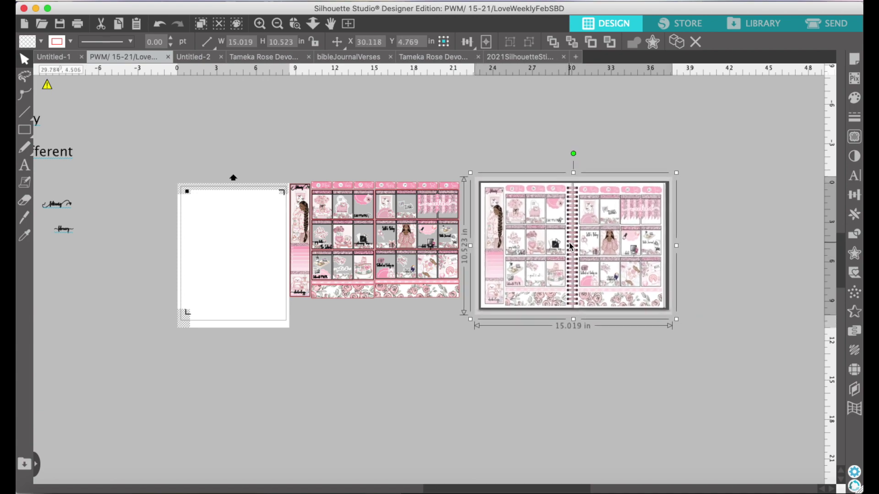
left_click(259, 24)
left_click(260, 24)
scroll(441, 355, "right", 3)
scroll(441, 355, "up", 1)
scroll(441, 353, "down", 1)
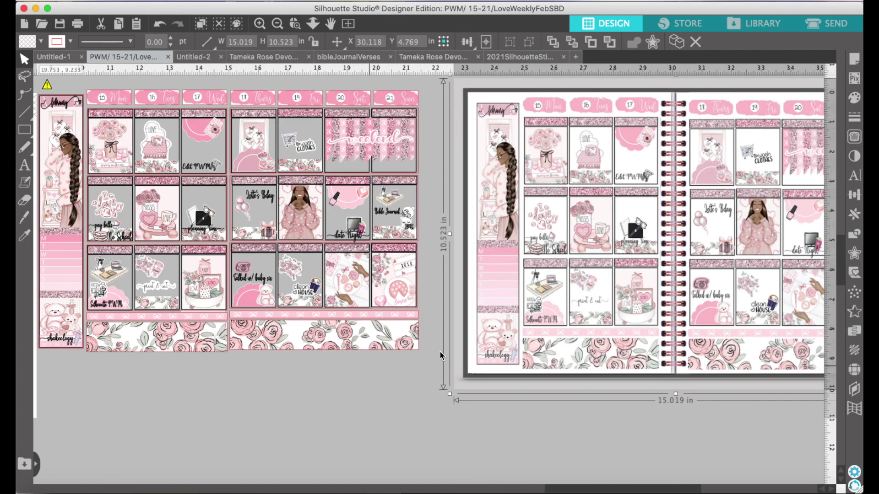
Shrink the planner mockup slightly further to about 14 inches wide and set it against the sticker layout's edge.
scroll(440, 356, "right", 1)
left_click_drag(416, 390, 442, 375)
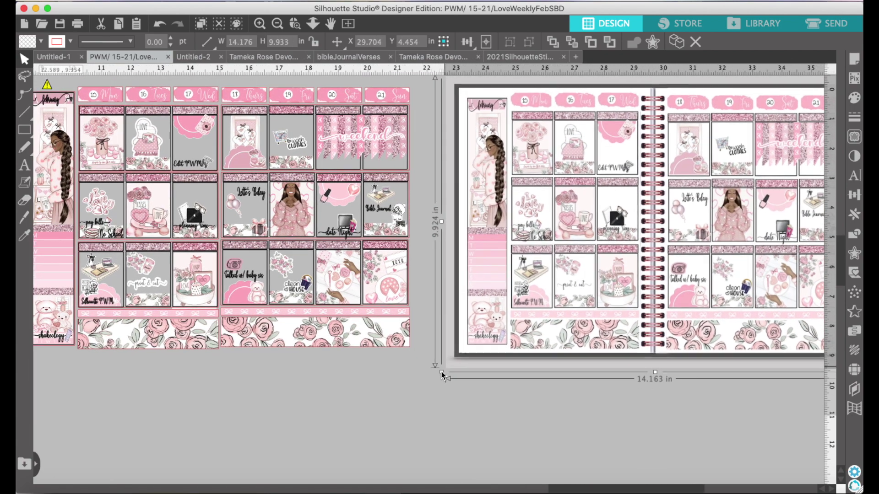
left_click(574, 408)
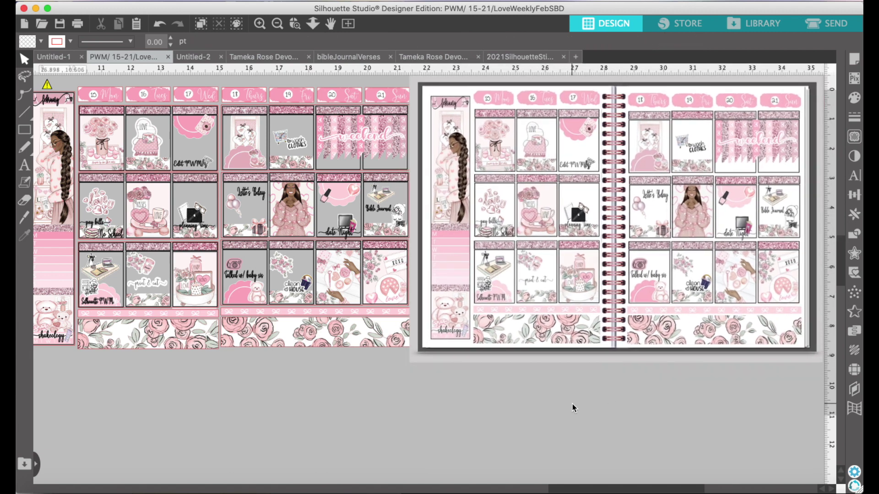